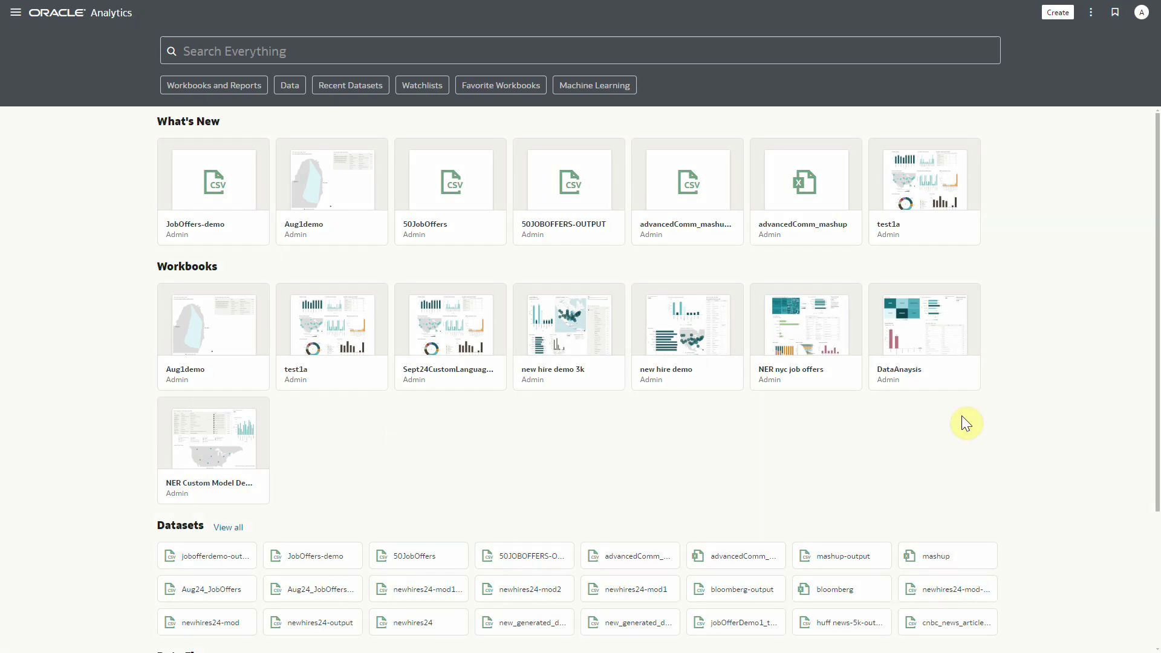
Step: Open the Create menu offering Workbook, Dataset, Data Flow, Sequence and Connection
{"action": "left_click", "coordinate": [1059, 13]}
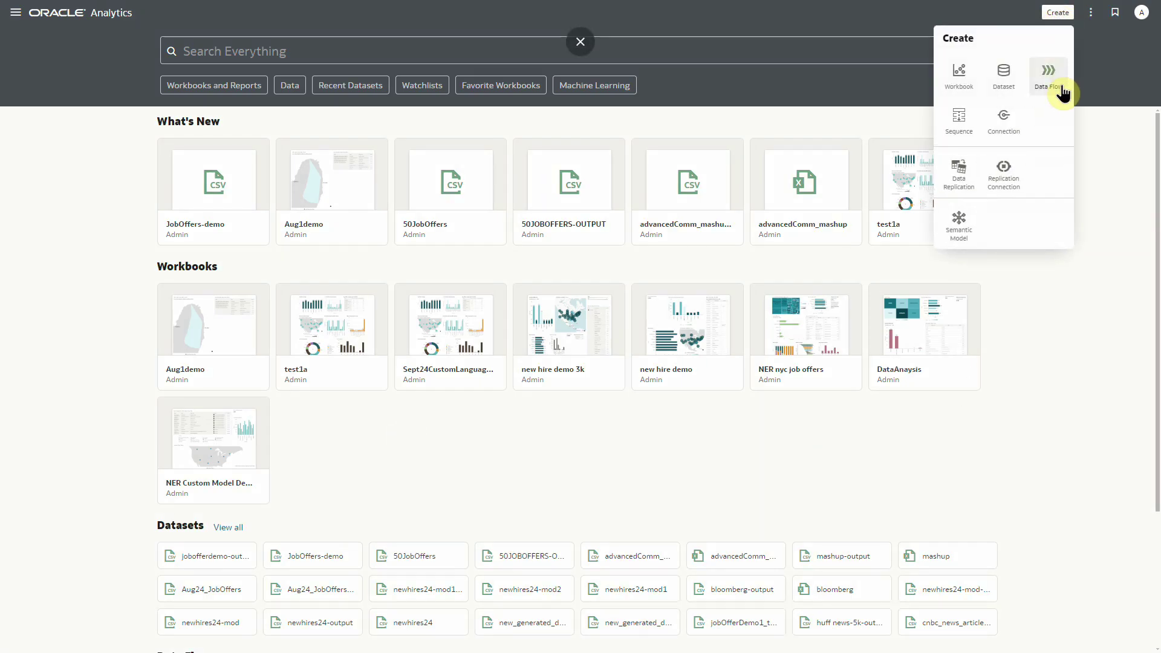
Step: Start a data flow sourced from the JobOffers-demo dataset and enlarge its column list
{"action": "left_click", "coordinate": [1048, 85]}
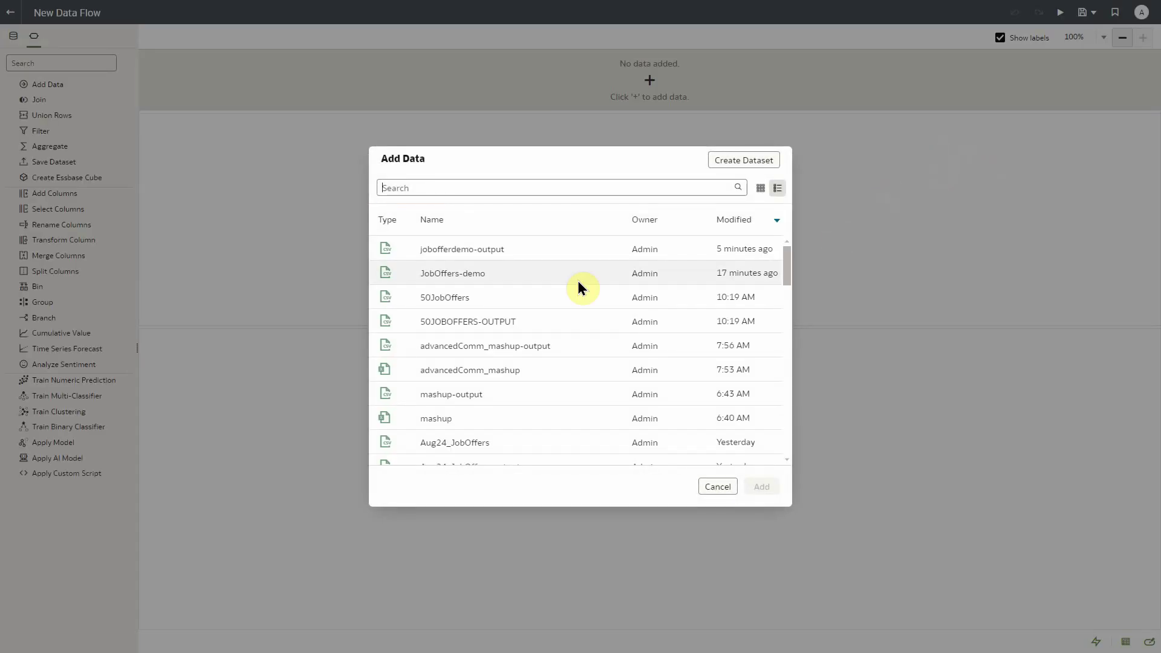
{"action": "left_click", "coordinate": [426, 273]}
{"action": "left_click", "coordinate": [764, 489]}
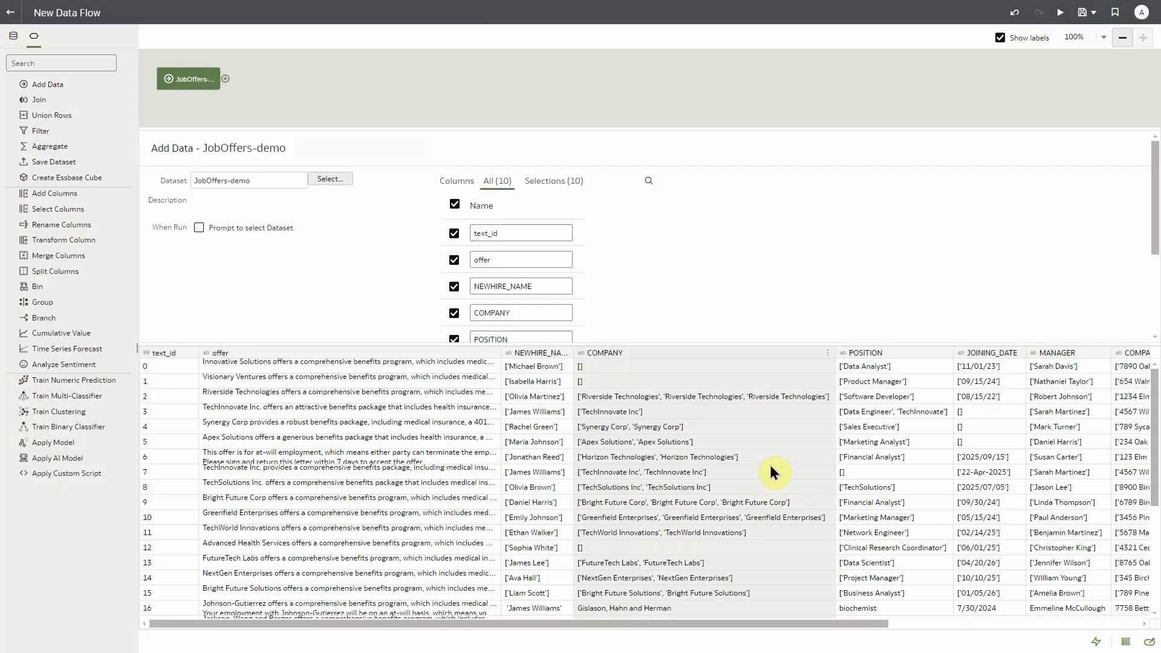
{"action": "left_click_drag", "start_coordinate": [516, 344], "coordinate": [532, 482]}
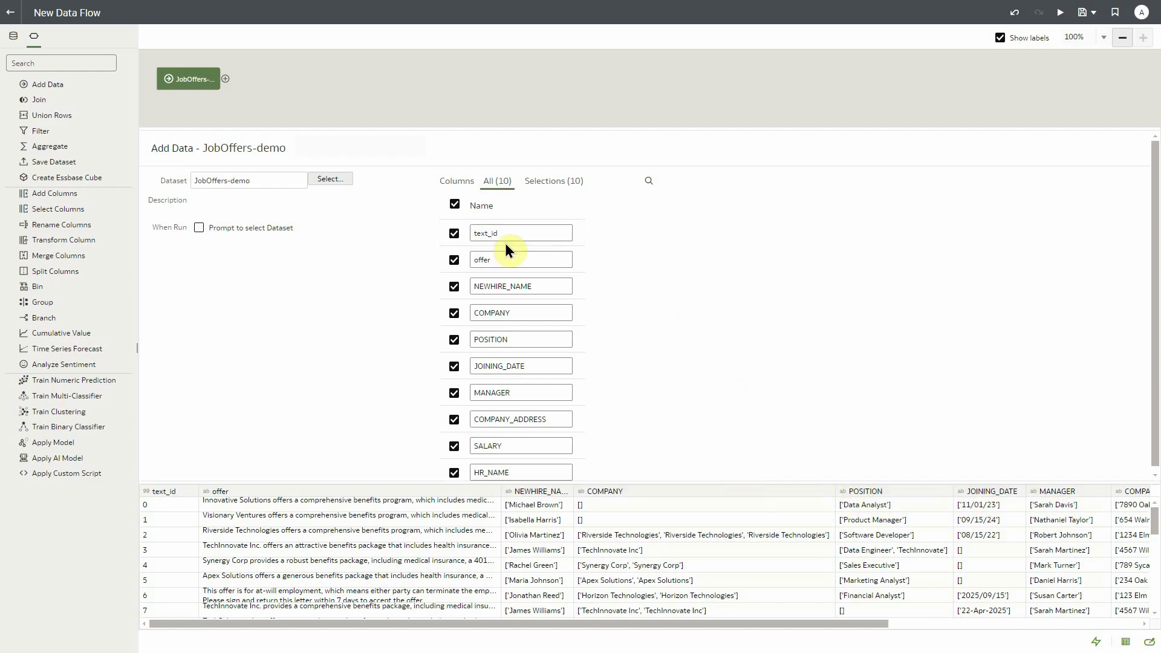
Step: Add an Apply AI Model step using AILanguageNERCustomModel1-demo2 after the JobOffers-demo source
{"action": "left_click", "coordinate": [225, 79]}
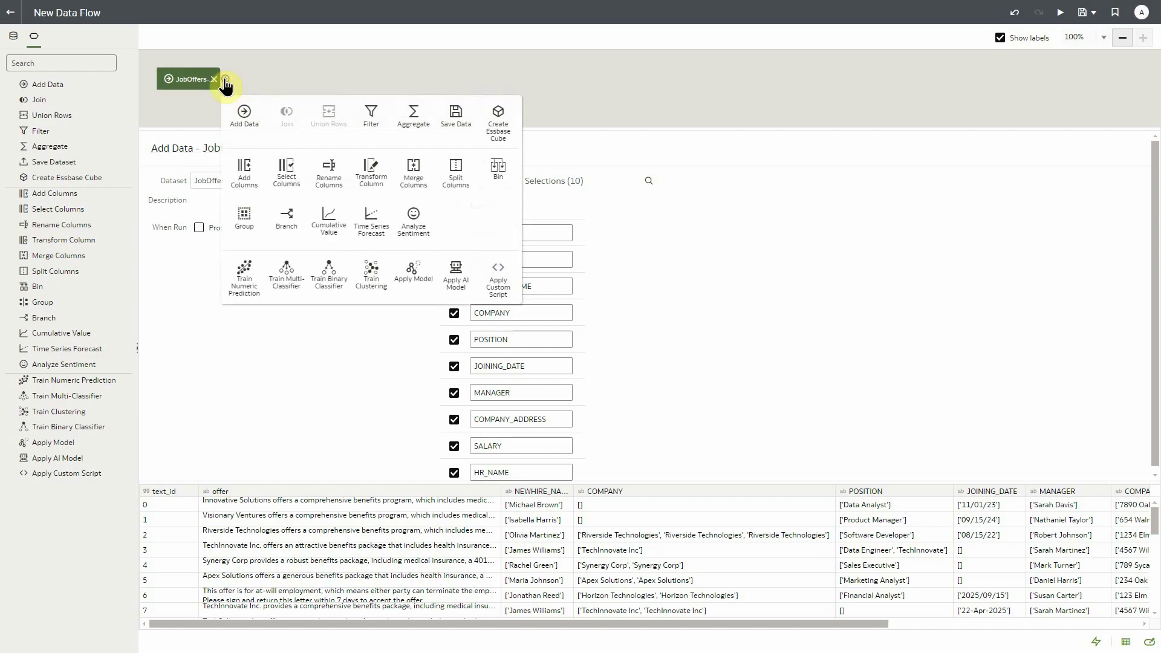
{"action": "left_click", "coordinate": [454, 284]}
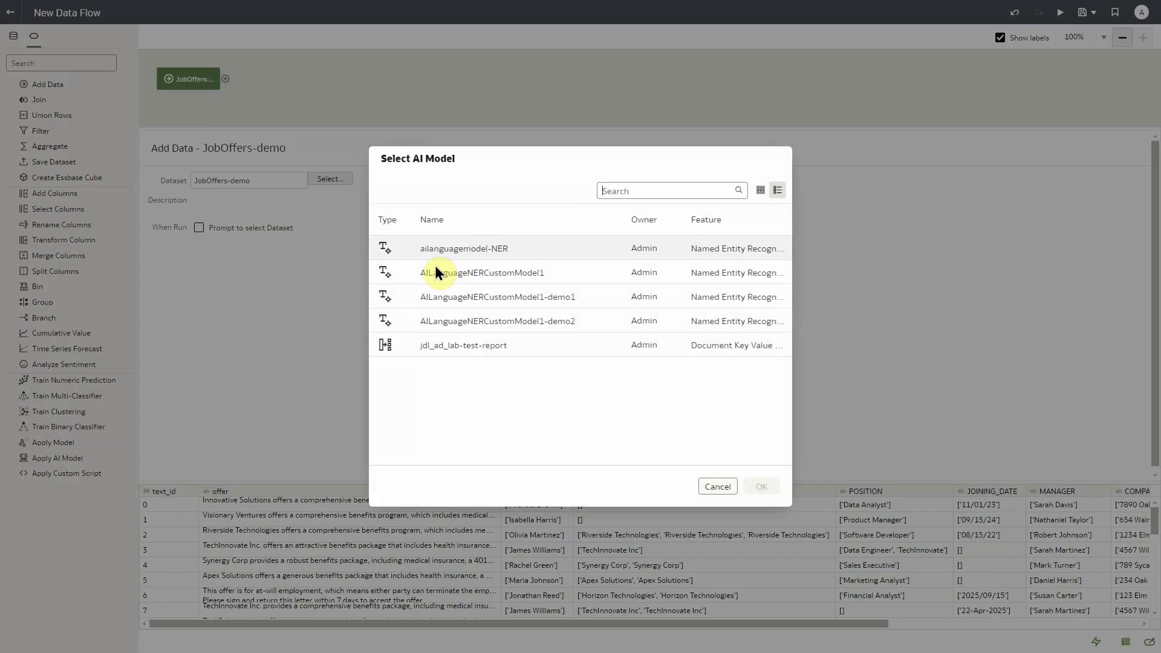
{"action": "left_click", "coordinate": [558, 323]}
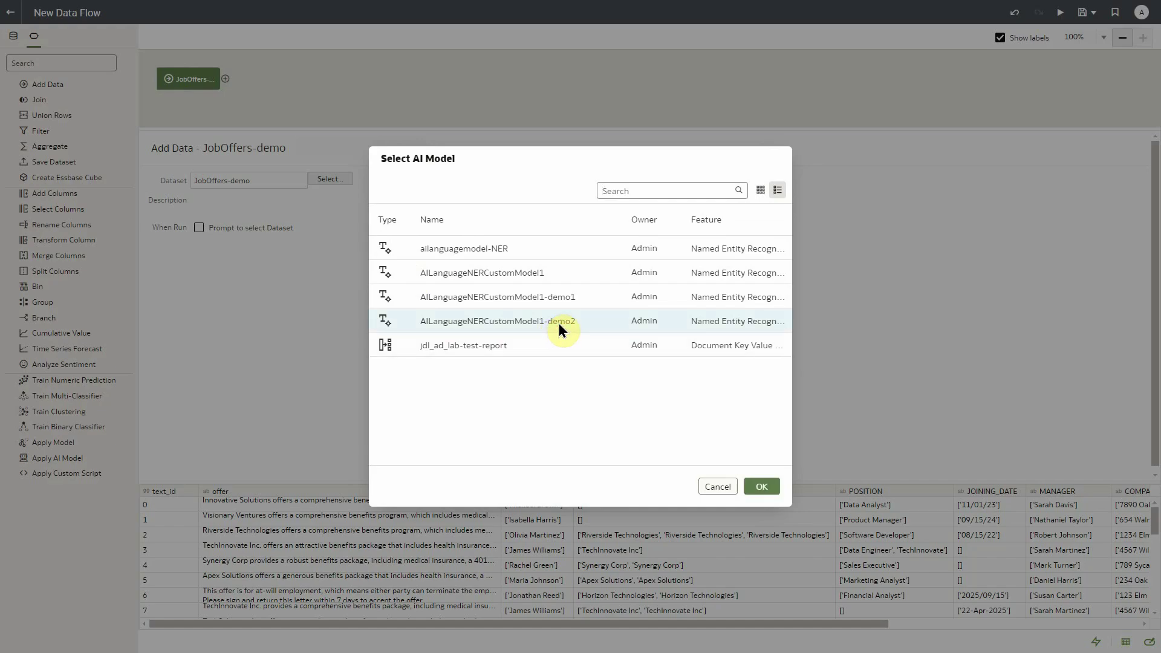
{"action": "left_click", "coordinate": [765, 487]}
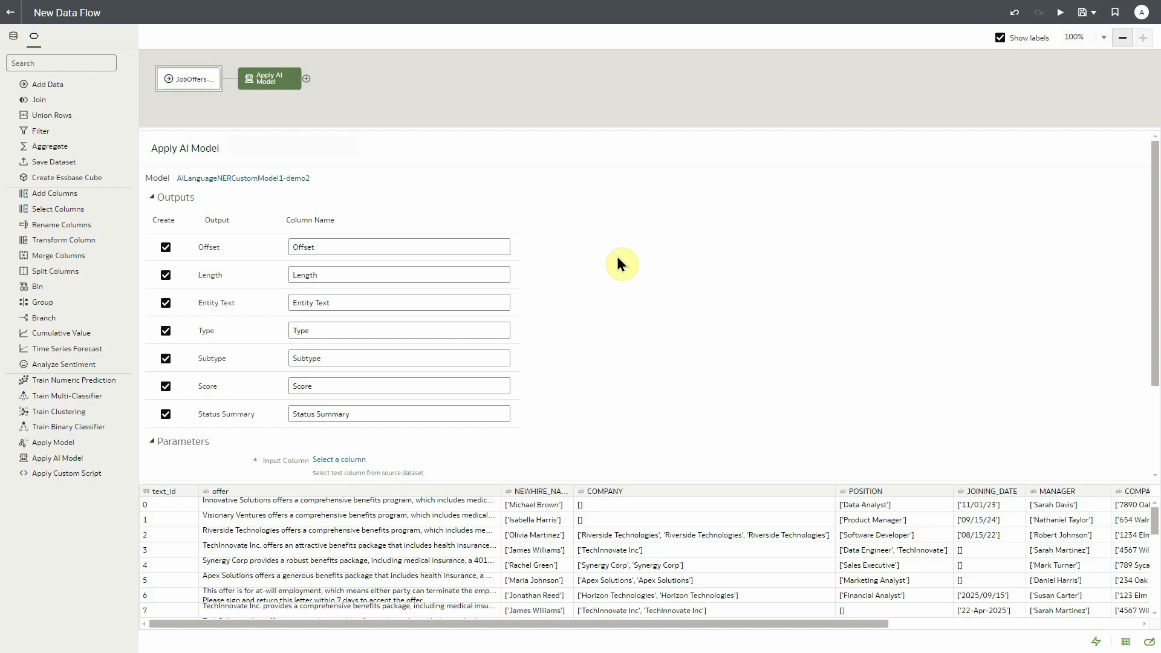
{"action": "left_click_drag", "start_coordinate": [547, 484], "coordinate": [544, 516]}
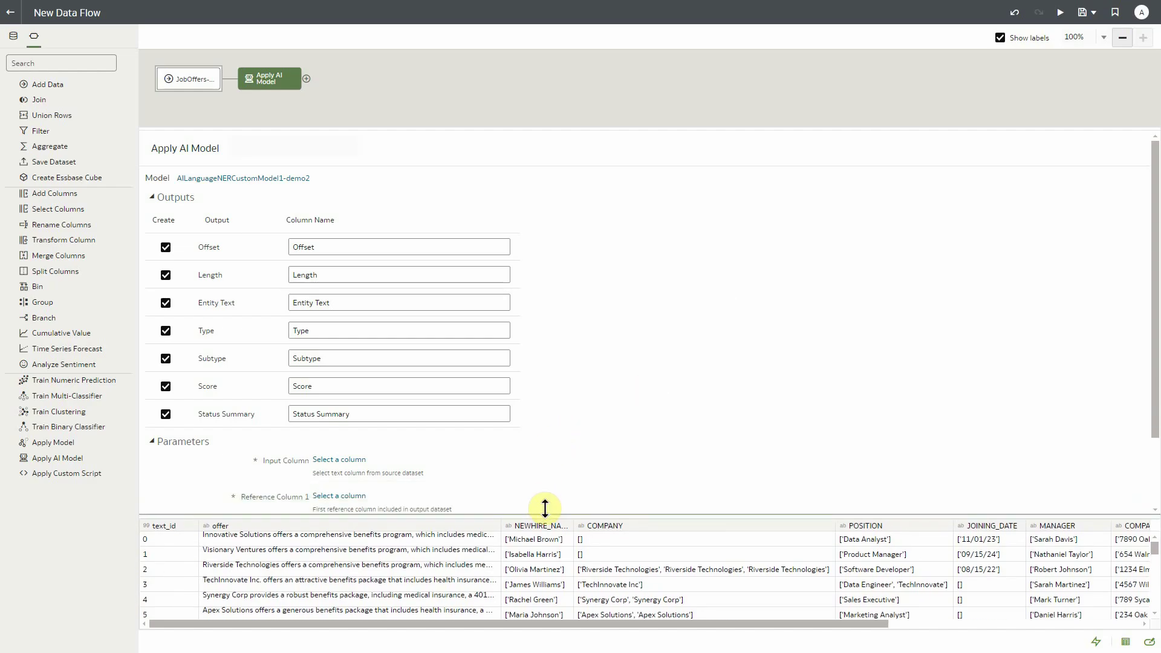
Step: Set the model's Input Column to offer and Reference Column 1 to text_id
{"action": "left_click", "coordinate": [352, 457]}
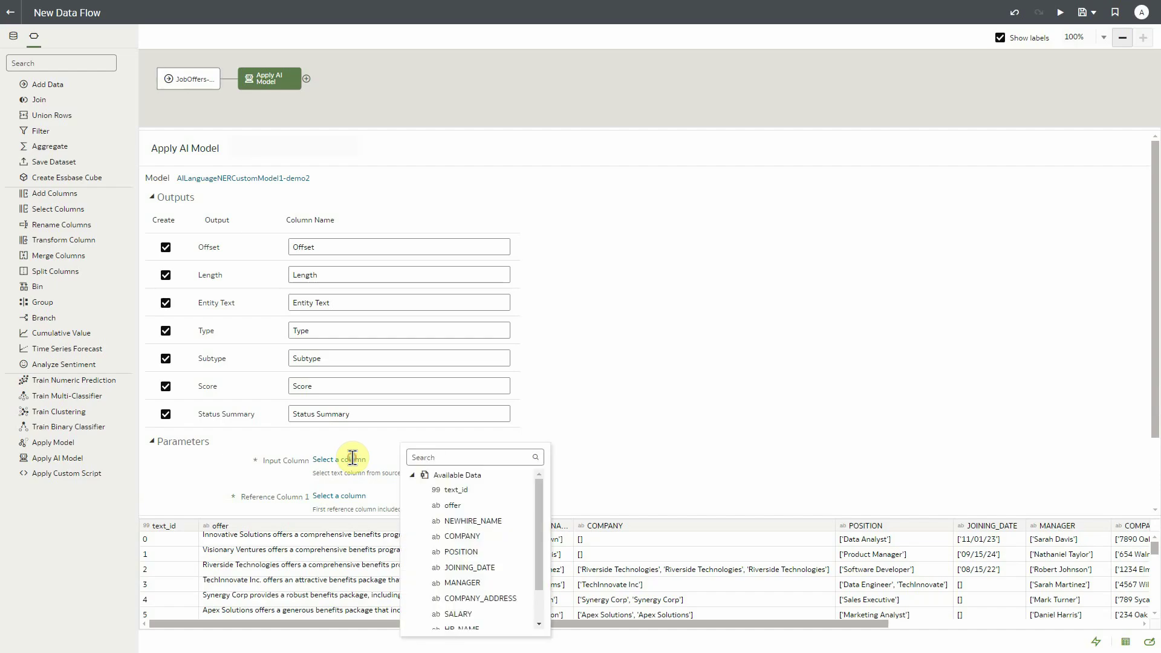
{"action": "left_click", "coordinate": [452, 506]}
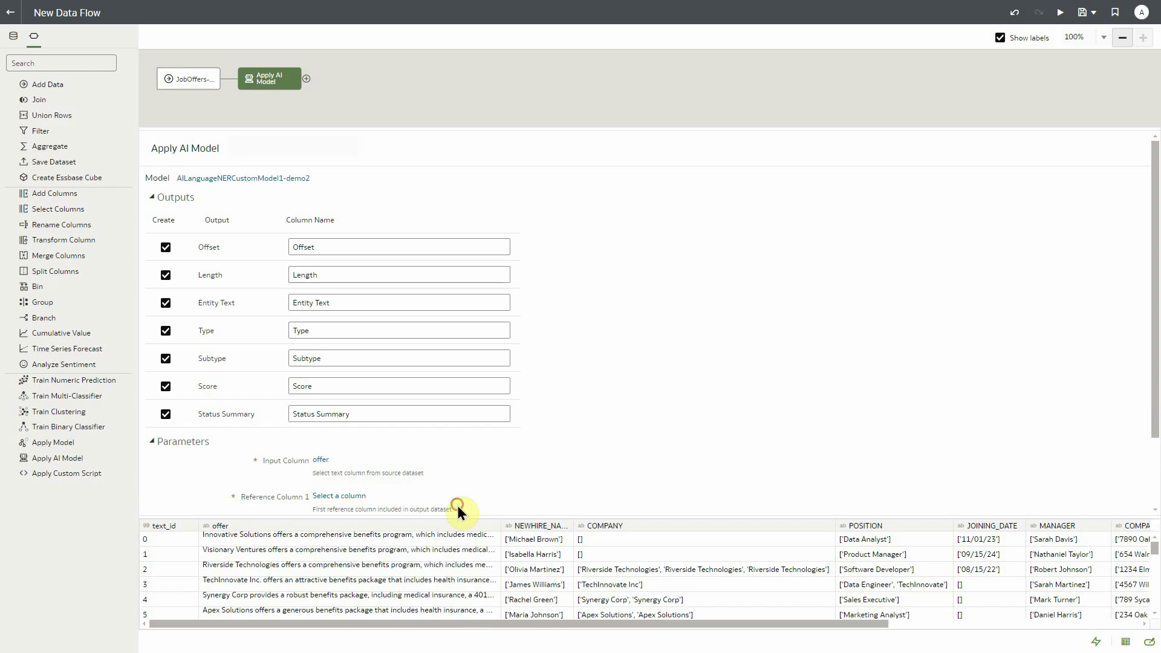
{"action": "left_click", "coordinate": [348, 496]}
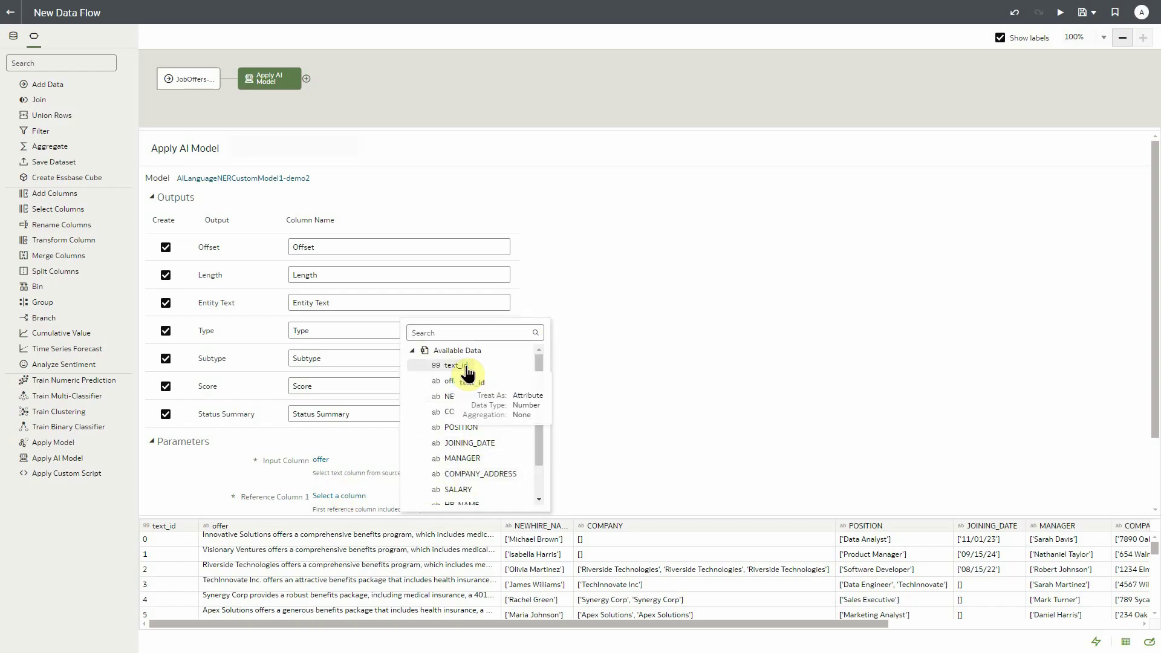
{"action": "left_click", "coordinate": [466, 366]}
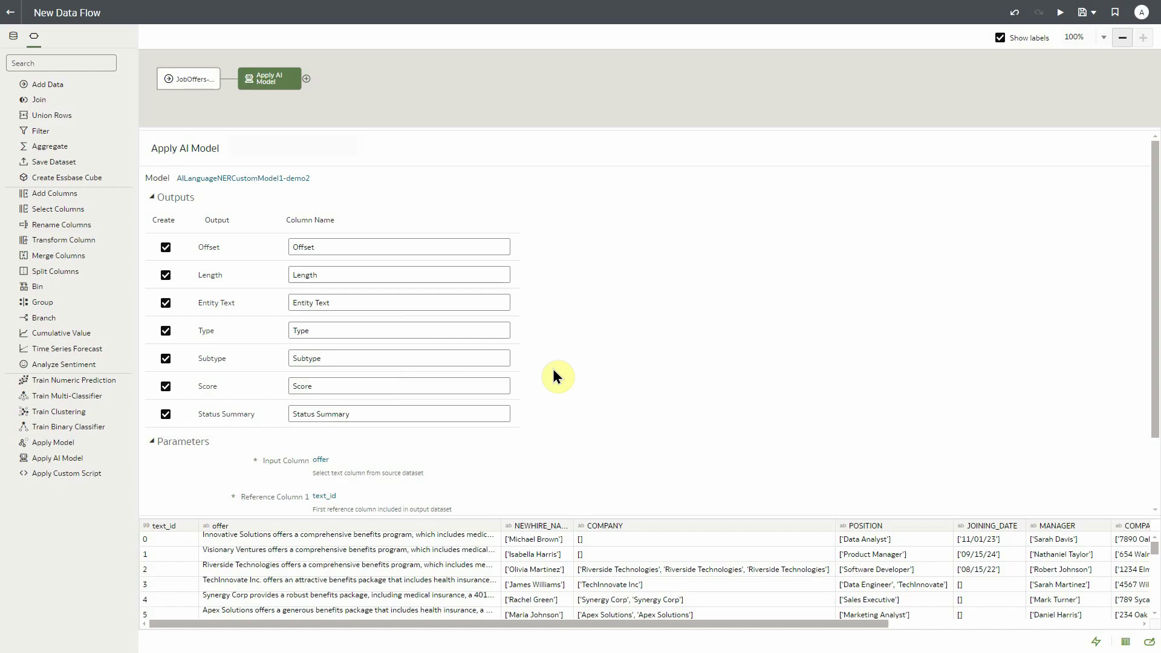
Step: Add a Save Data step that writes the dataset jobofferdemo-output1
{"action": "left_click", "coordinate": [307, 78]}
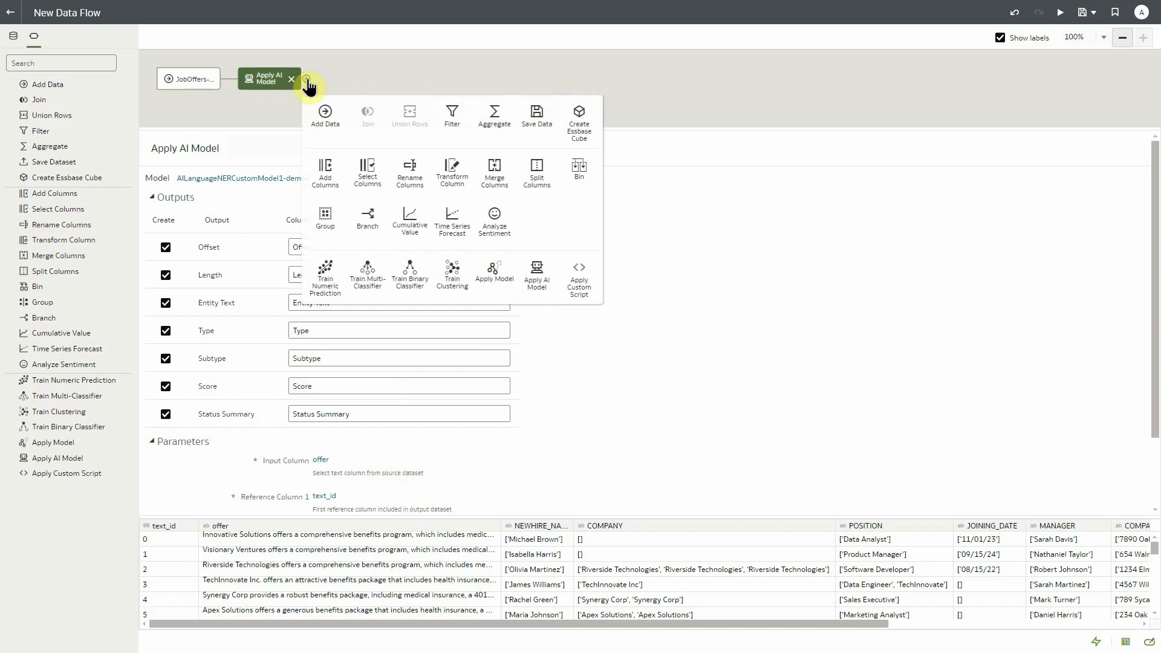
{"action": "left_click", "coordinate": [538, 115]}
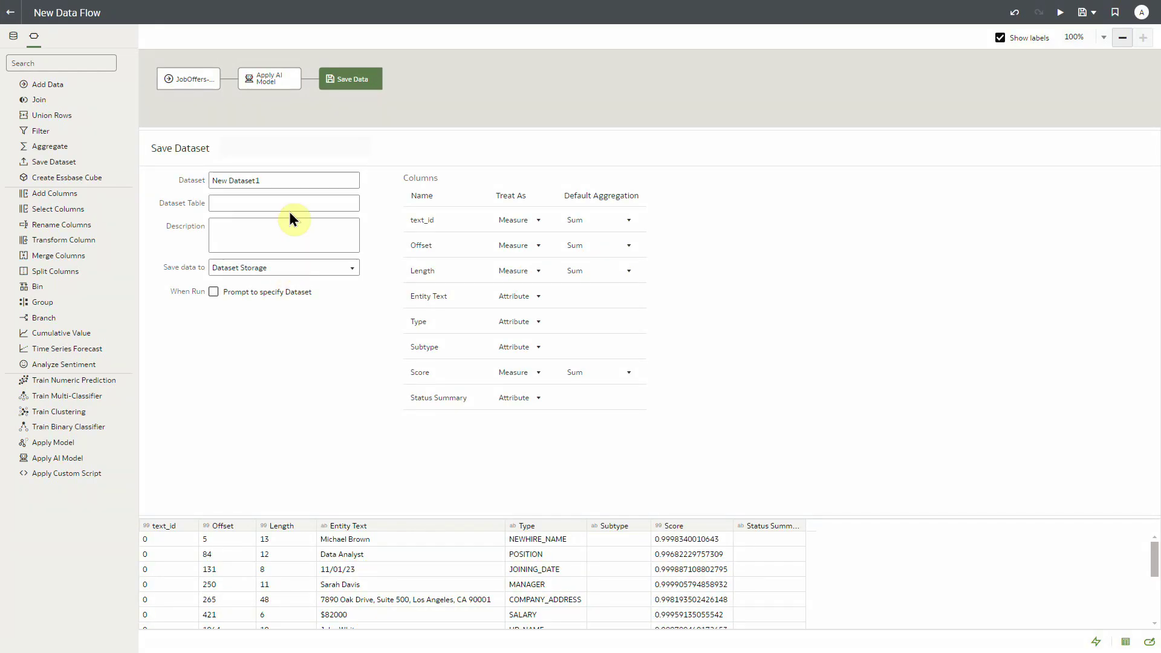
{"action": "left_click_drag", "start_coordinate": [288, 180], "coordinate": [187, 181]}
{"action": "type", "text": "jobofferdemo-output"}
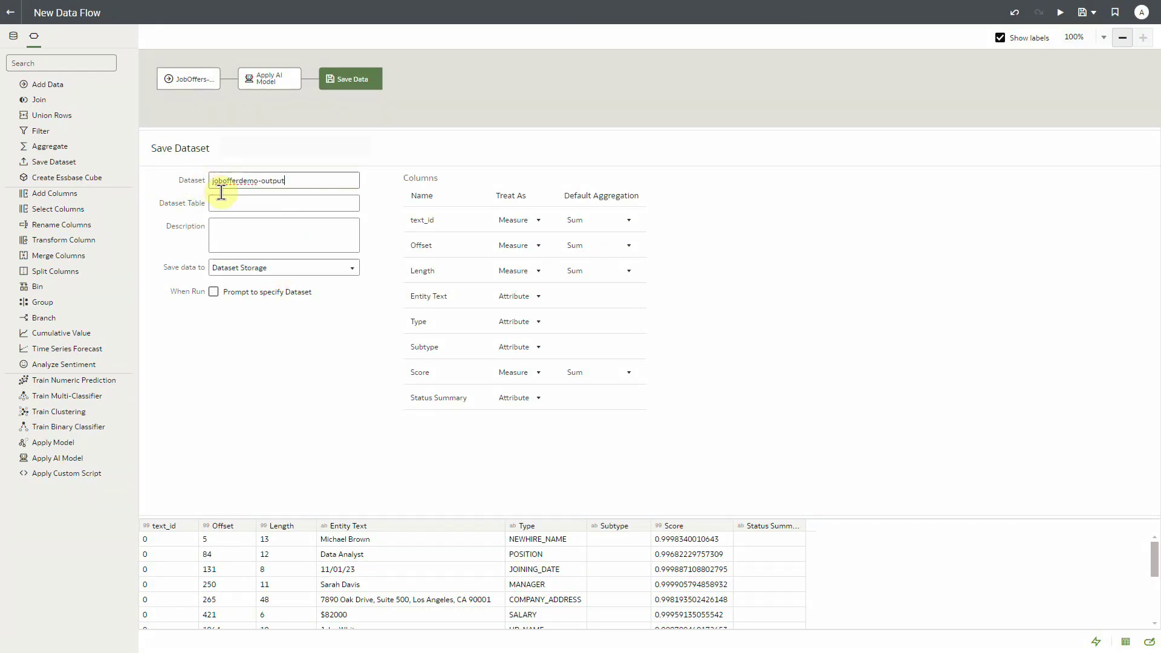
{"action": "type", "text": "1"}
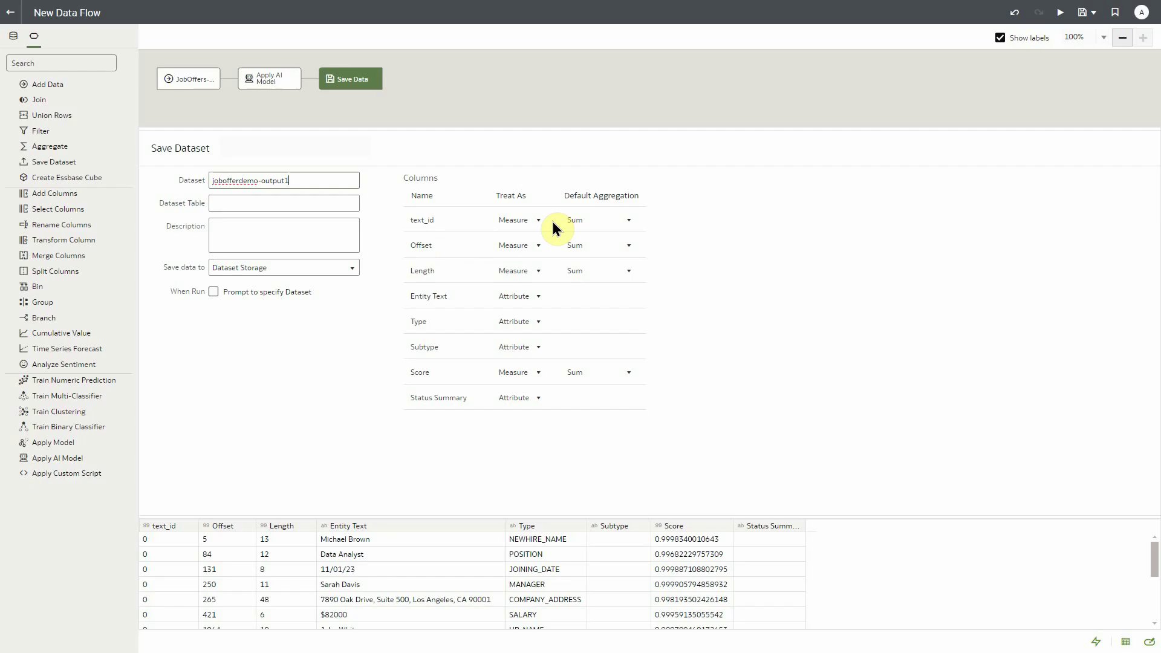
Step: Treat text_id as an attribute and set Offset, Length and Score aggregation to Average
{"action": "left_click", "coordinate": [513, 222]}
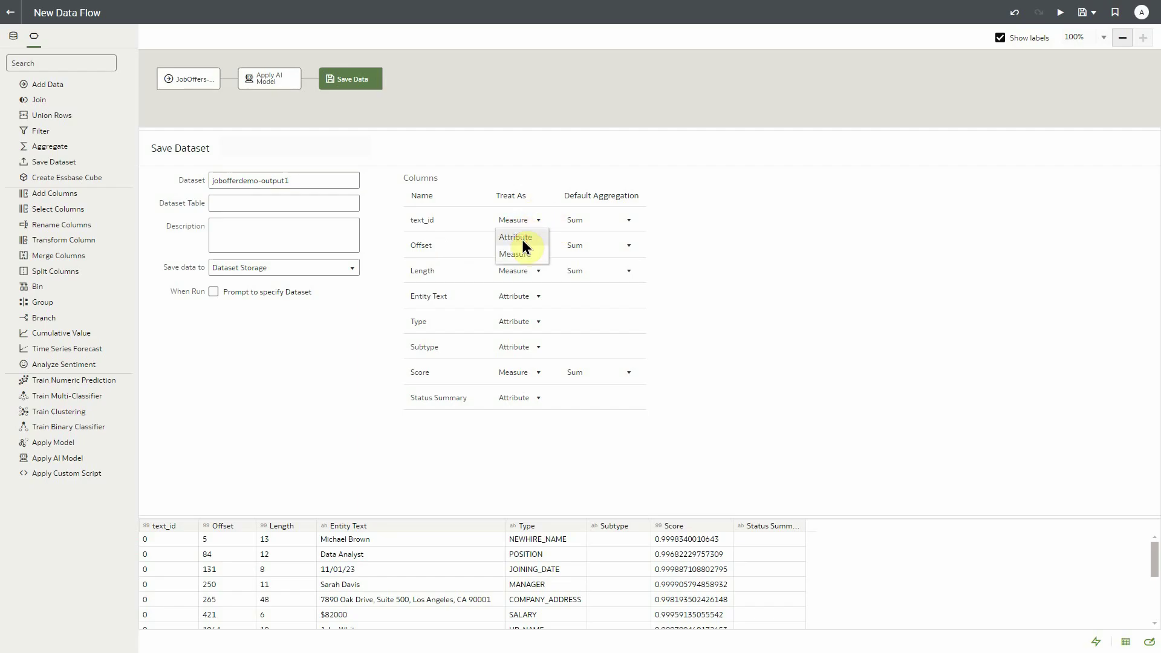
{"action": "left_click", "coordinate": [521, 238]}
{"action": "left_click", "coordinate": [584, 242]}
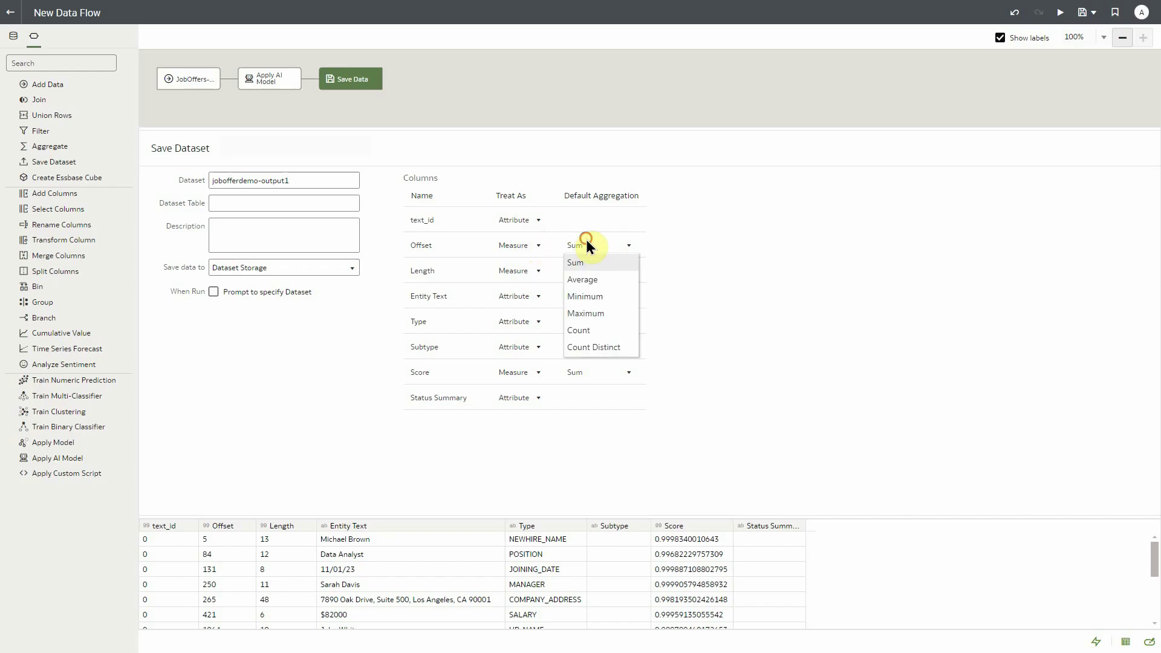
{"action": "left_click", "coordinate": [591, 278]}
{"action": "left_click", "coordinate": [585, 272]}
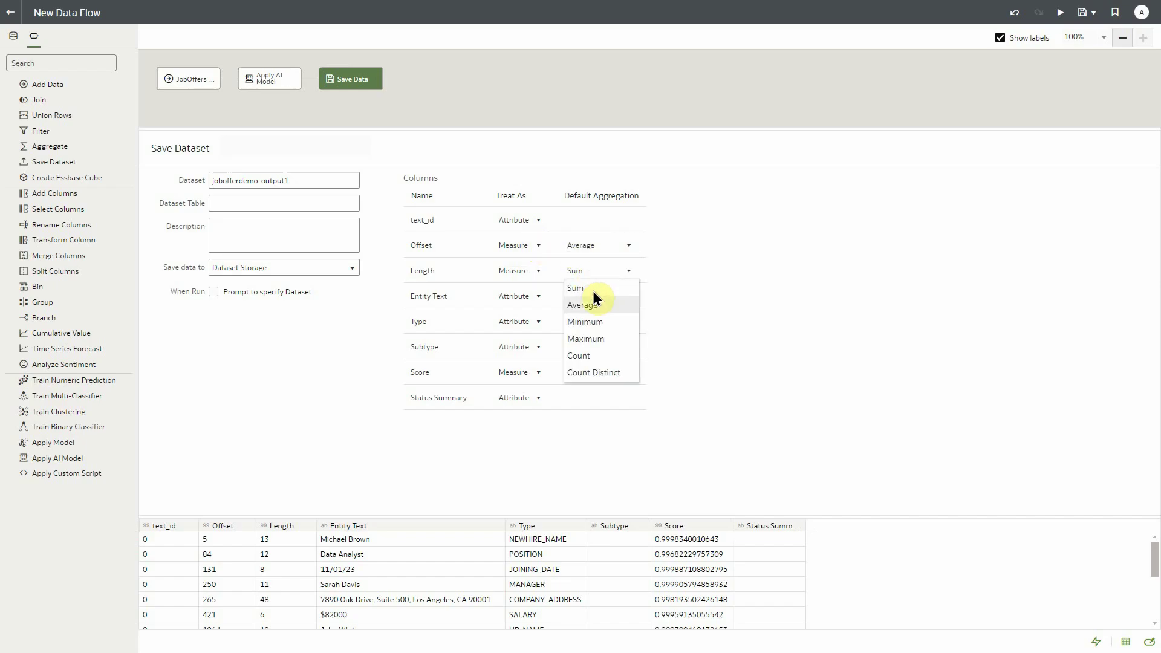
{"action": "left_click", "coordinate": [594, 307]}
{"action": "left_click", "coordinate": [588, 381]}
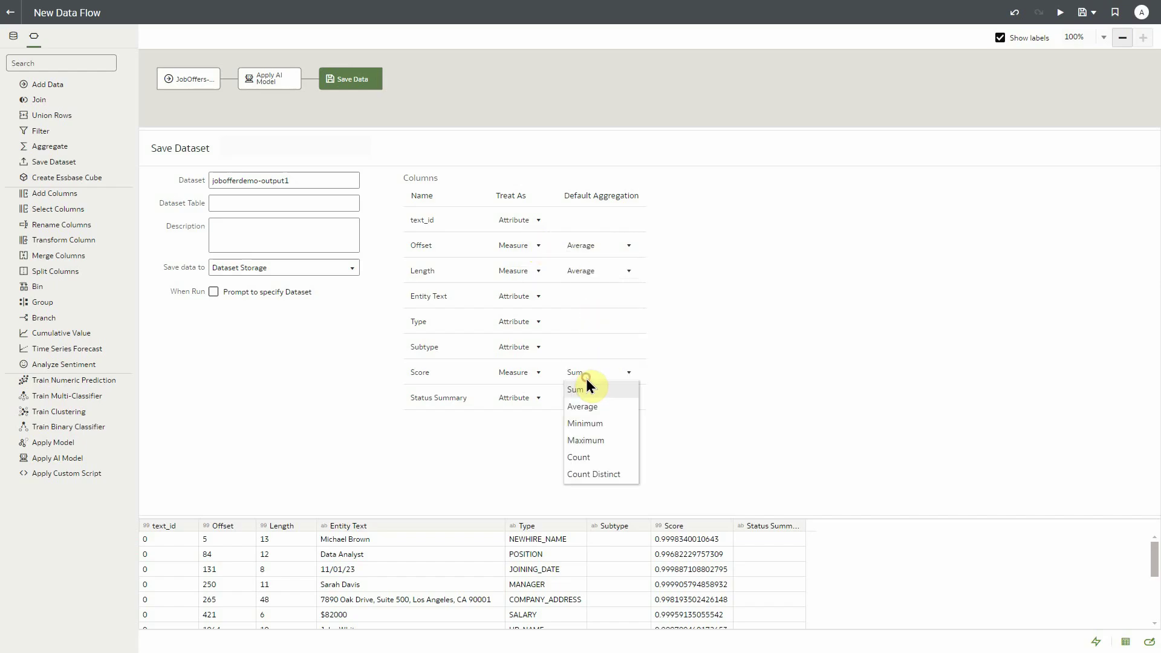
{"action": "left_click", "coordinate": [593, 408]}
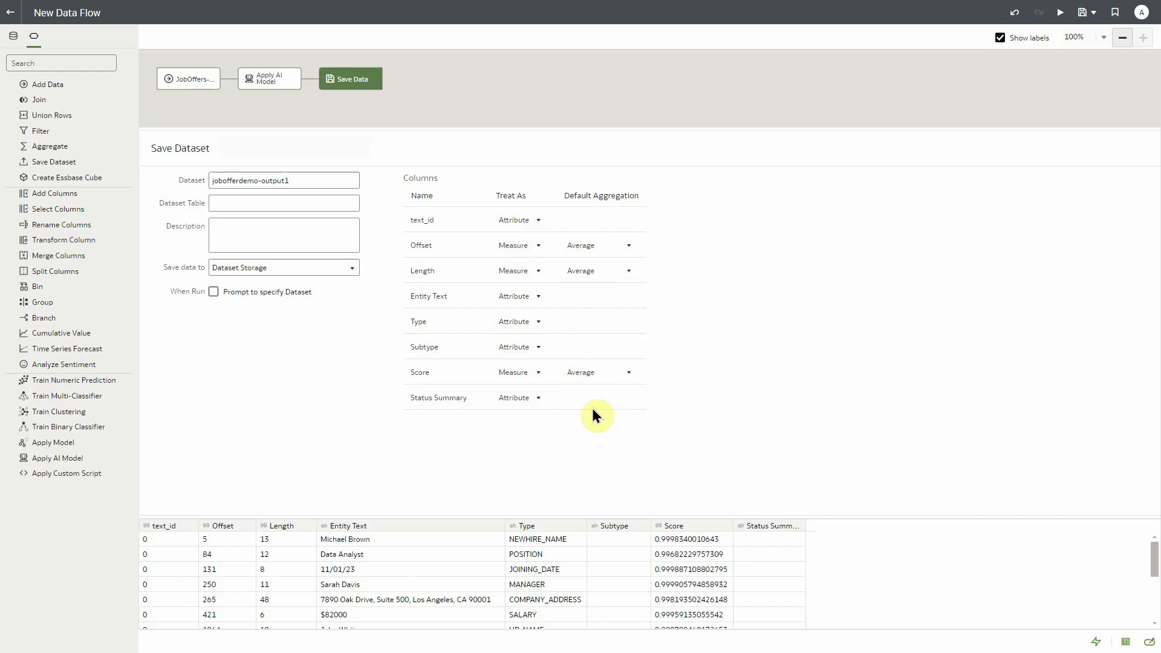
Step: Save the data flow as jobofferdemo-output-df1 and run it
{"action": "left_click", "coordinate": [1062, 13]}
{"action": "left_click", "coordinate": [586, 315]}
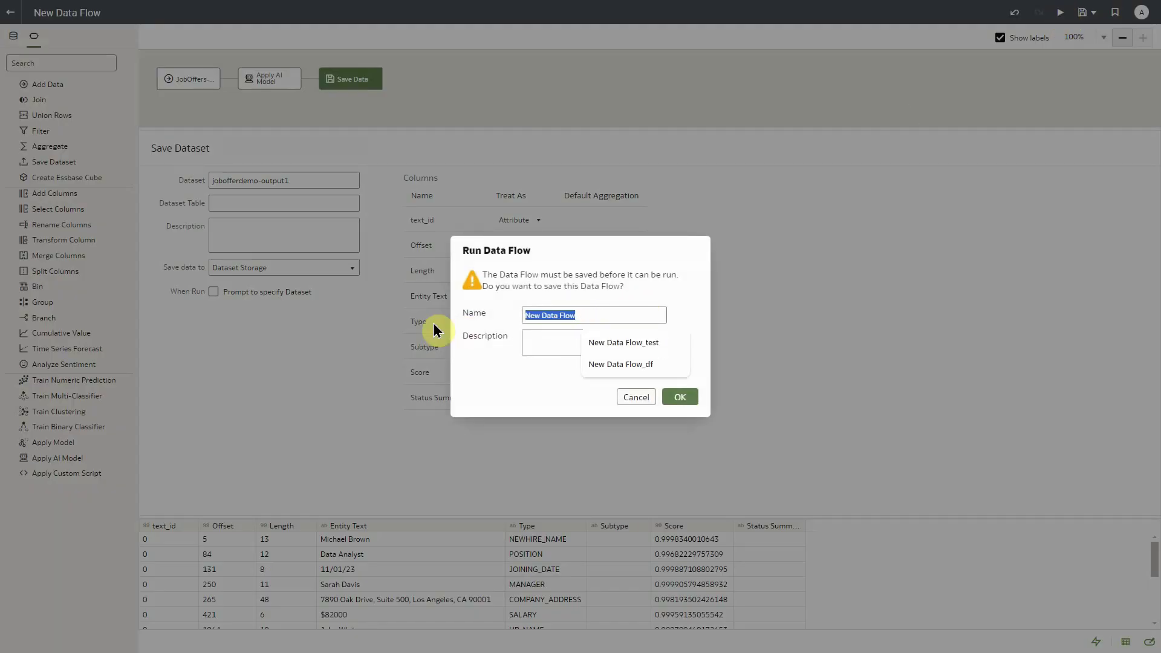
{"action": "type", "text": "jobofferdemo-output"}
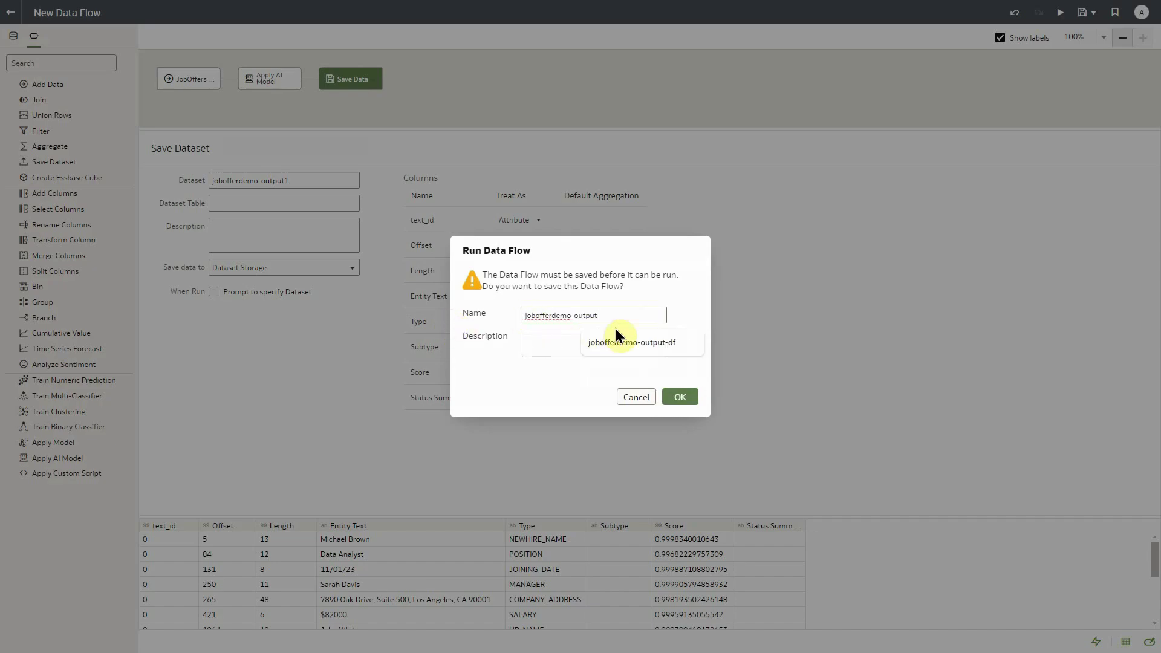
{"action": "left_click", "coordinate": [616, 333]}
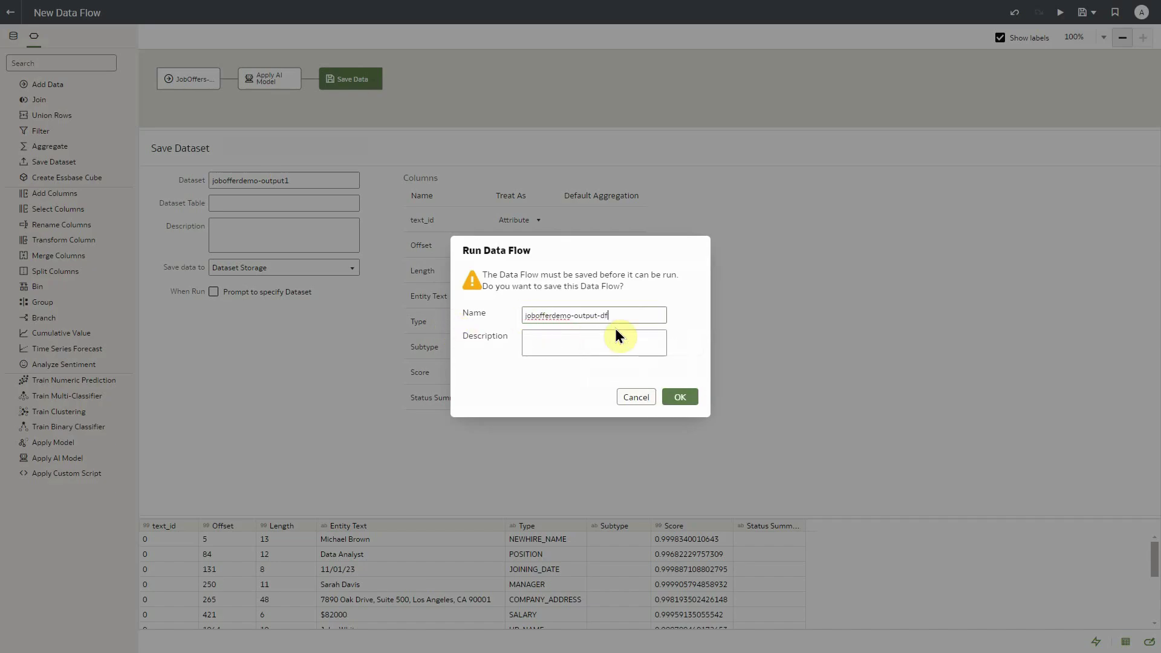
{"action": "left_click", "coordinate": [681, 398]}
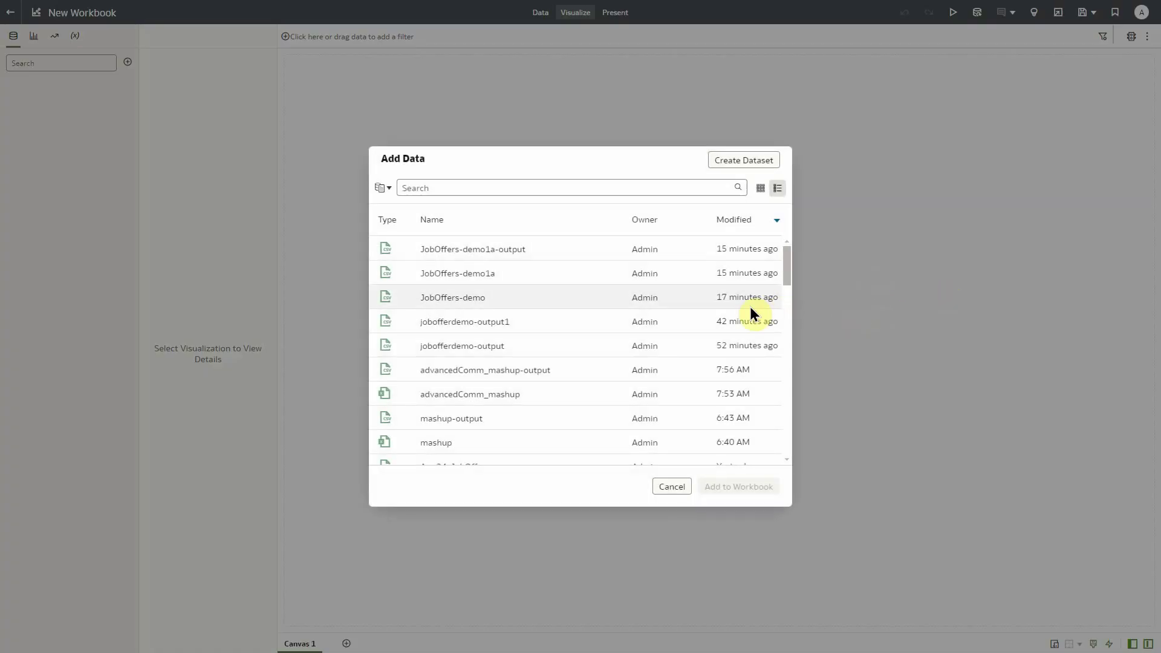
Step: Add the JobOffers-demo1a-output dataset to the new workbook
{"action": "left_click", "coordinate": [503, 252]}
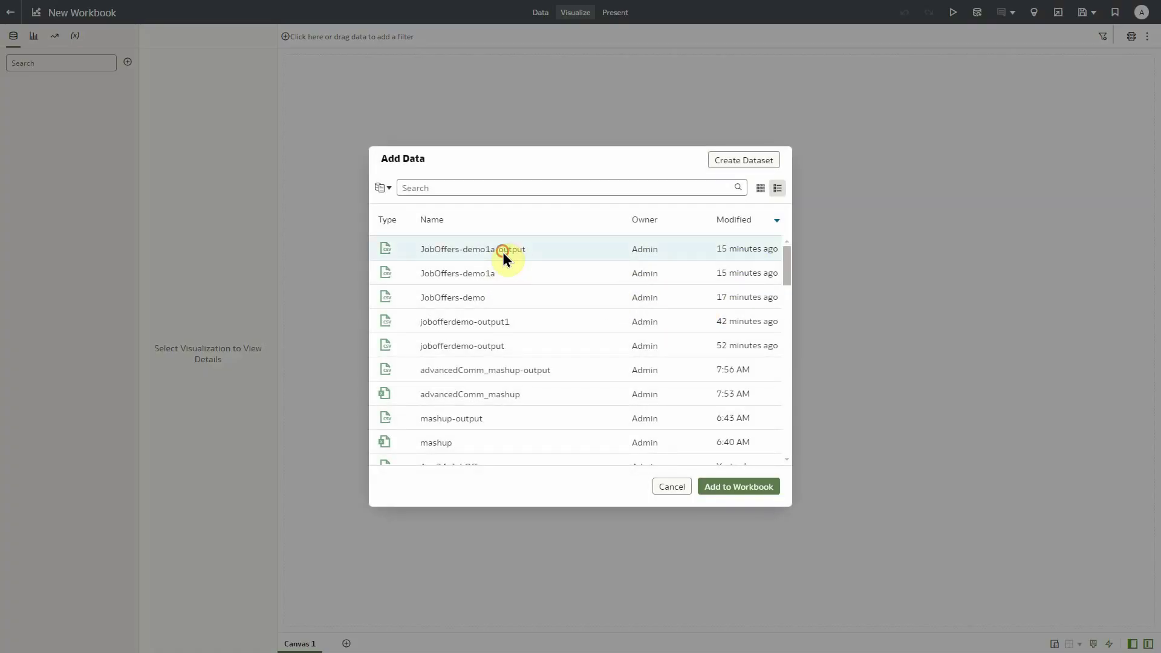
{"action": "left_click", "coordinate": [718, 495]}
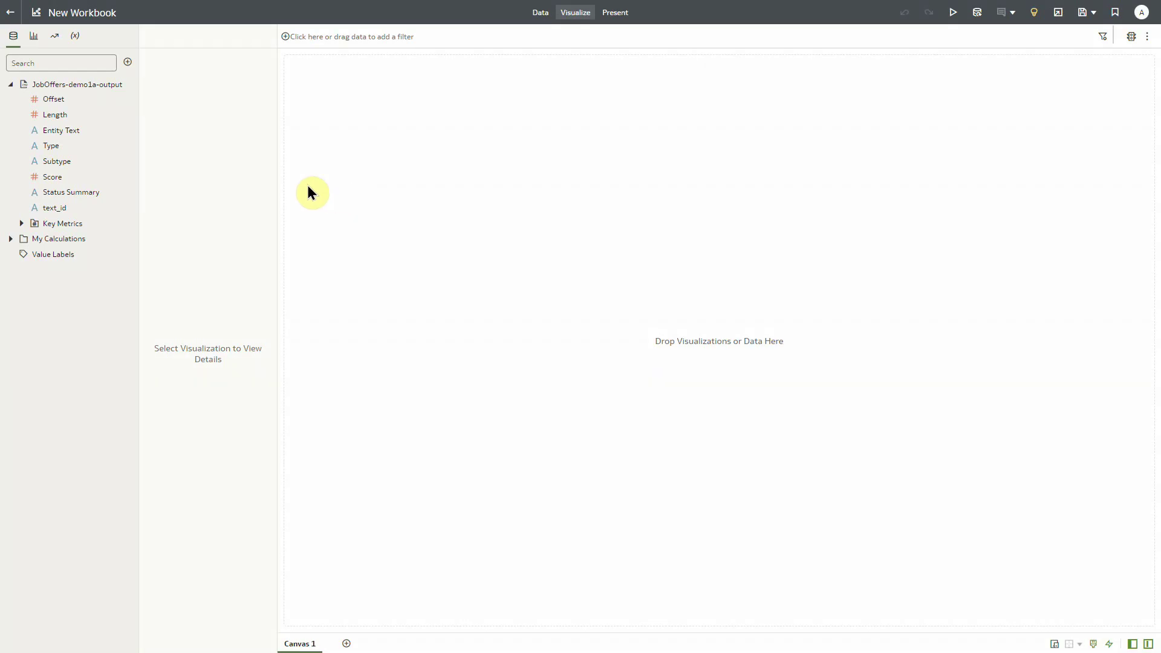
Step: Add the JobOffers-demo1a dataset and check its text_id join in the Data diagram
{"action": "left_click", "coordinate": [127, 62]}
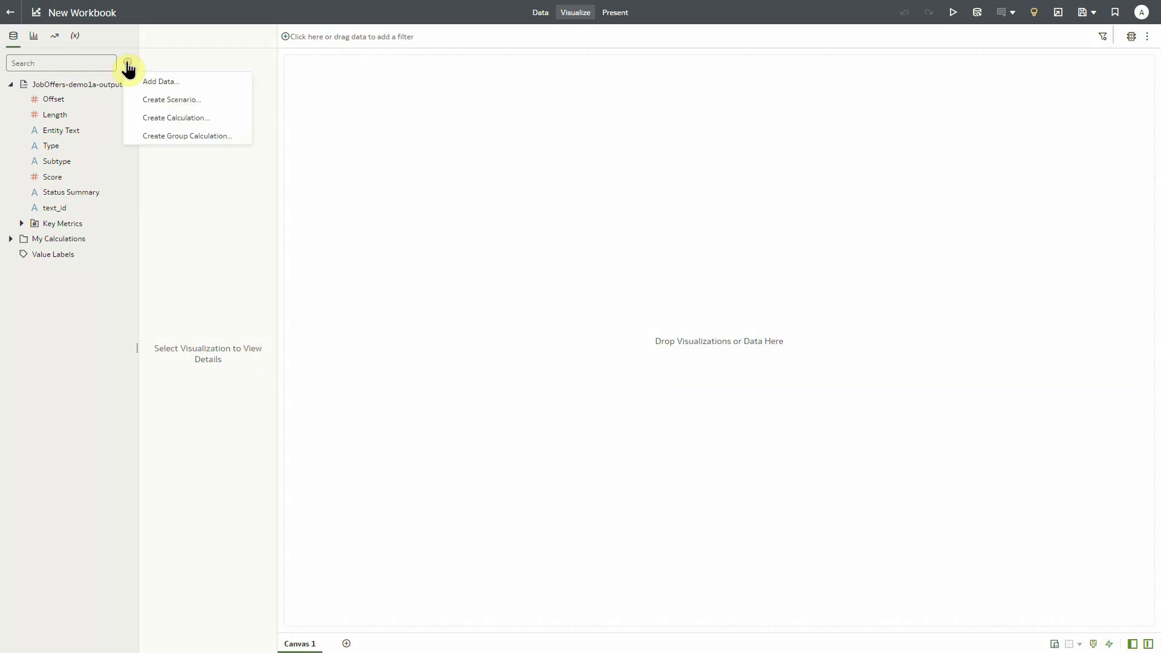
{"action": "left_click", "coordinate": [162, 82]}
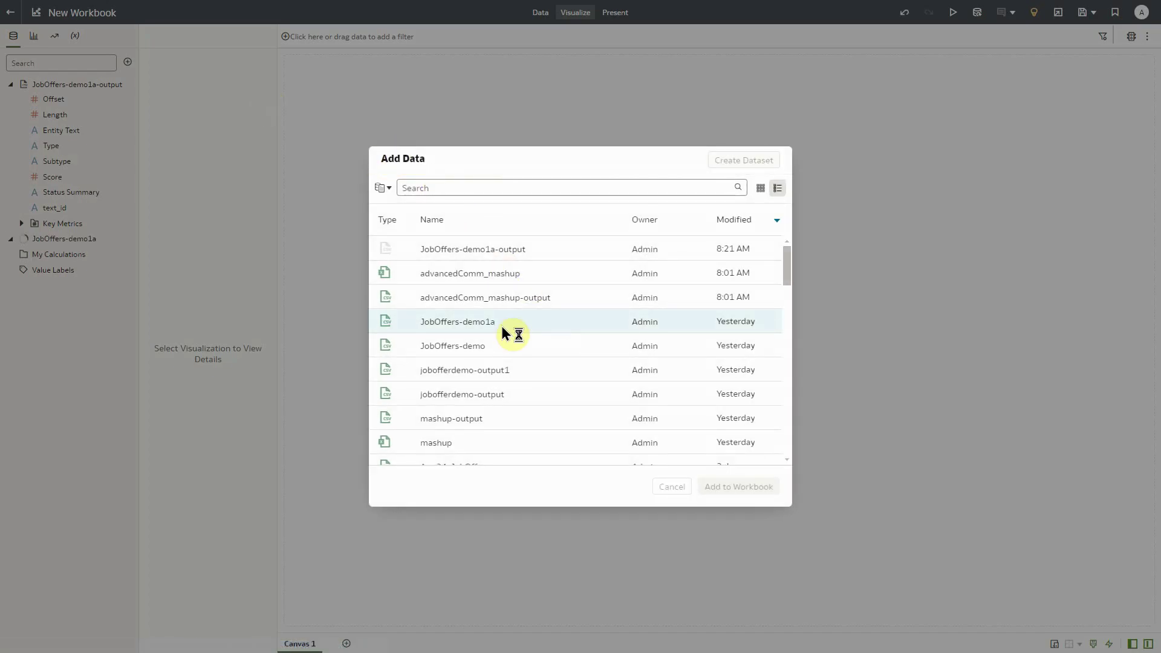
{"action": "double_click", "coordinate": [501, 324]}
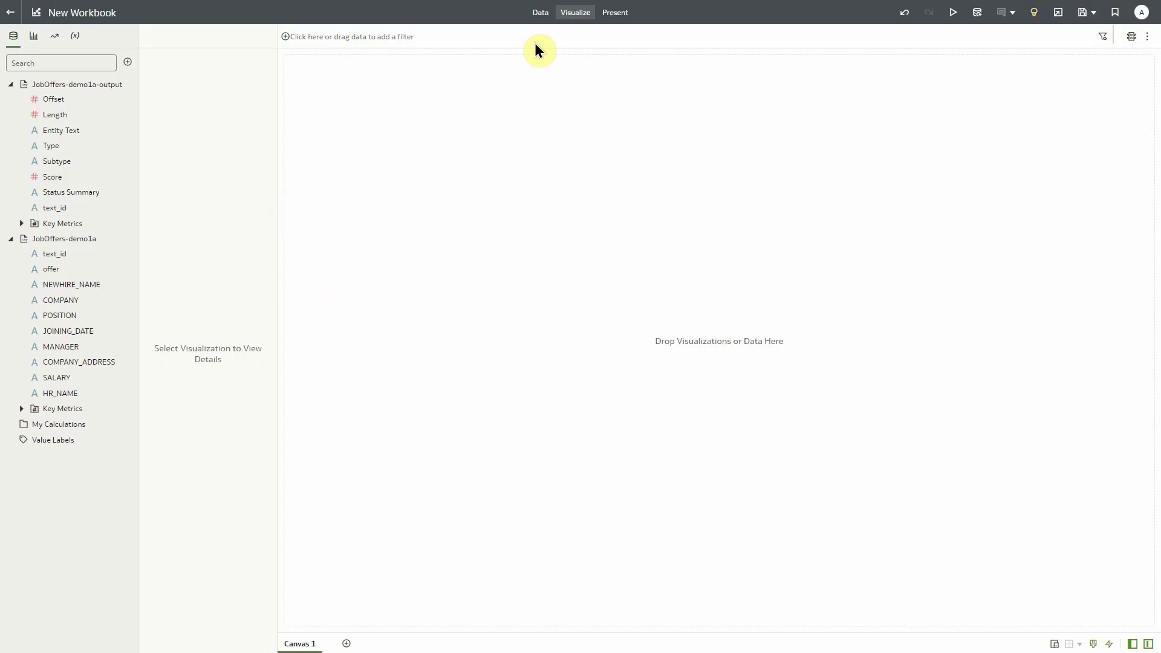
{"action": "left_click", "coordinate": [540, 14]}
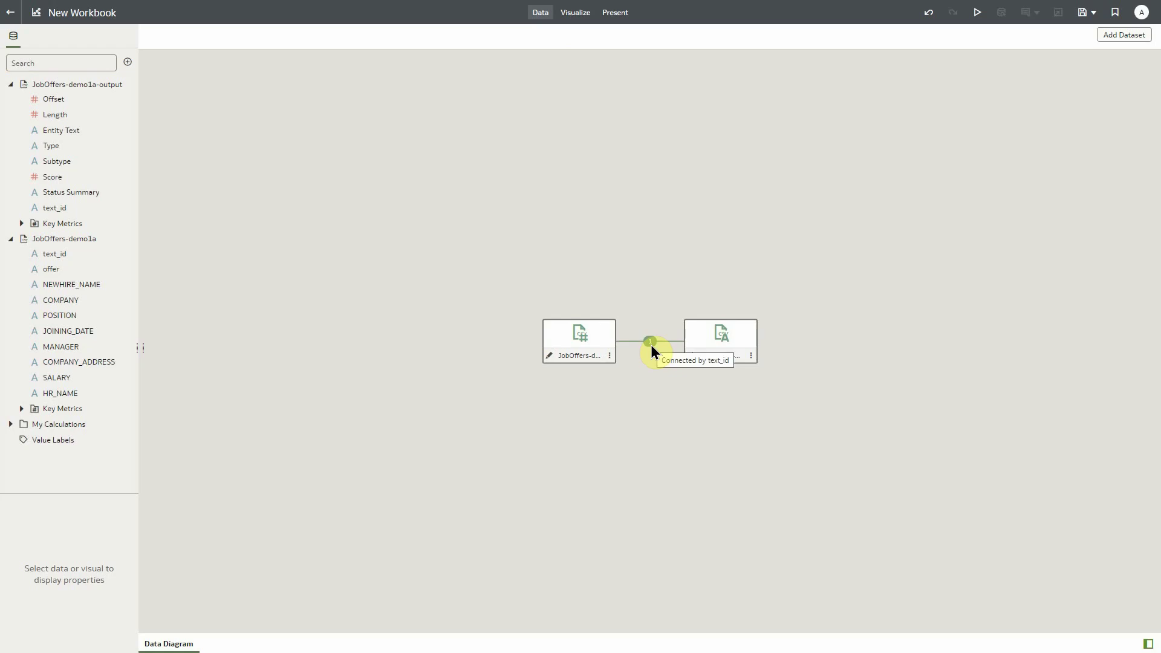
{"action": "left_click", "coordinate": [578, 14]}
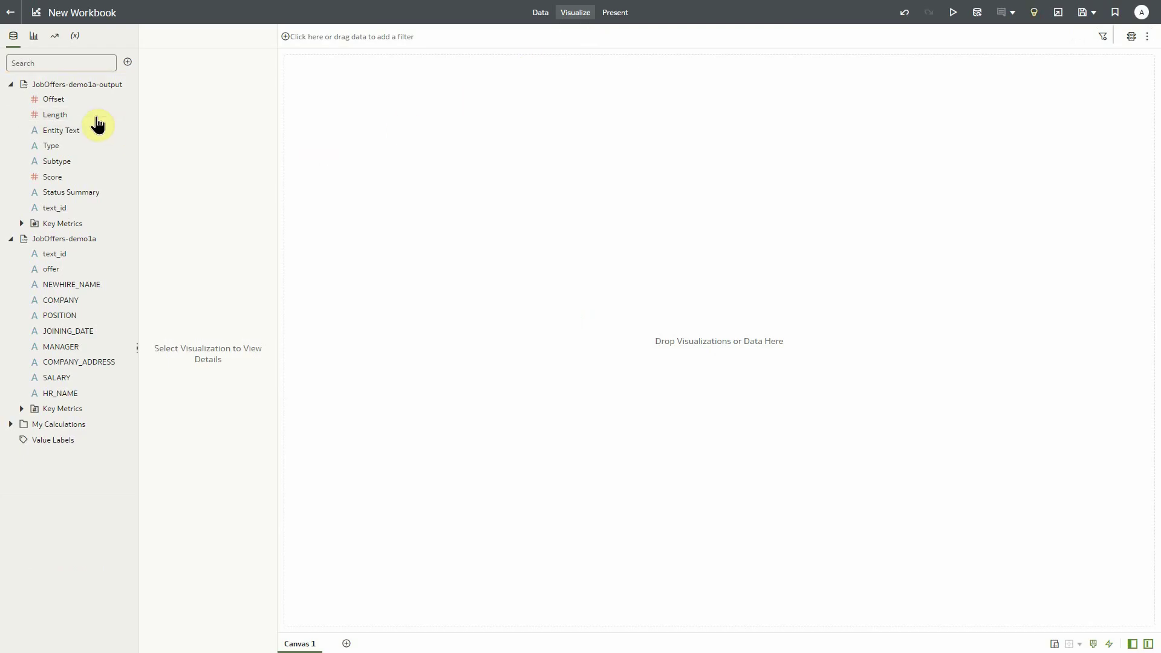
Step: Place a pivot table with offer, Type and Entity Text as rows and Score as values
{"action": "left_click", "coordinate": [34, 38]}
{"action": "scroll", "coordinate": [90, 430], "scroll_direction": "down", "scroll_amount": 2}
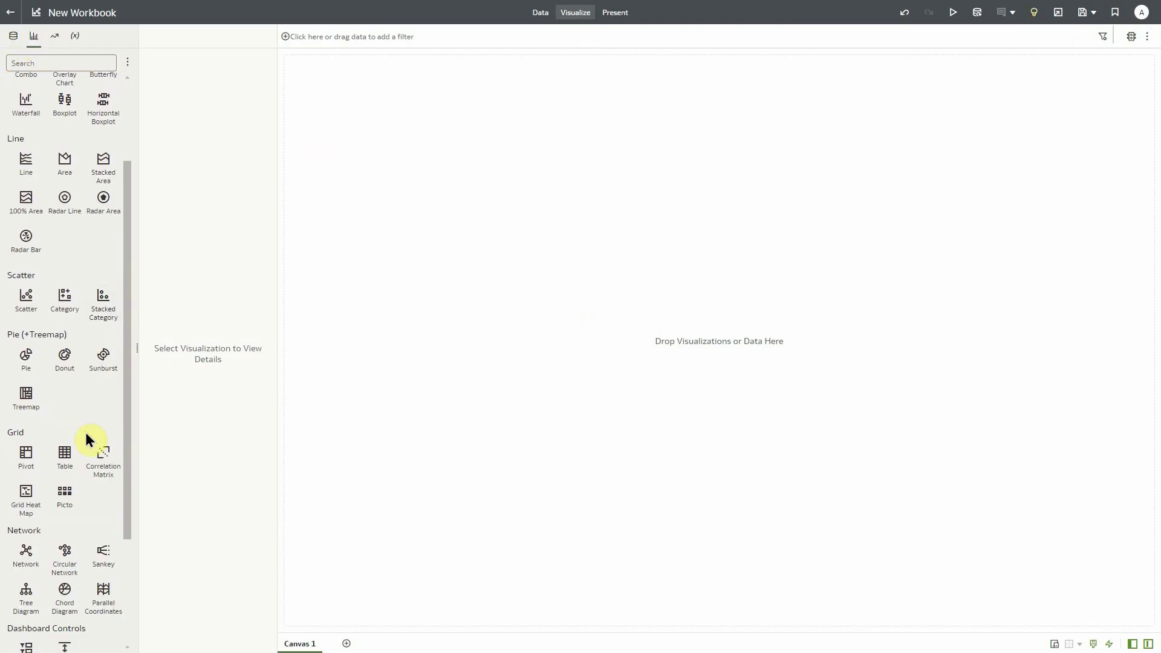
{"action": "left_click_drag", "start_coordinate": [26, 455], "coordinate": [384, 441]}
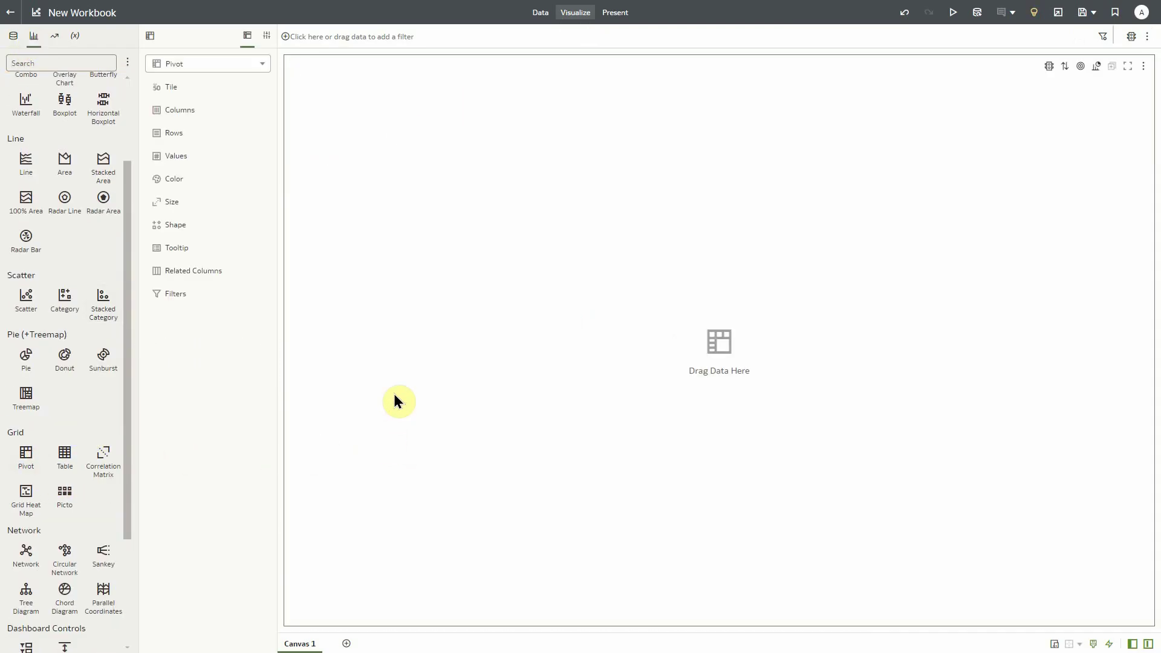
{"action": "left_click", "coordinate": [13, 36]}
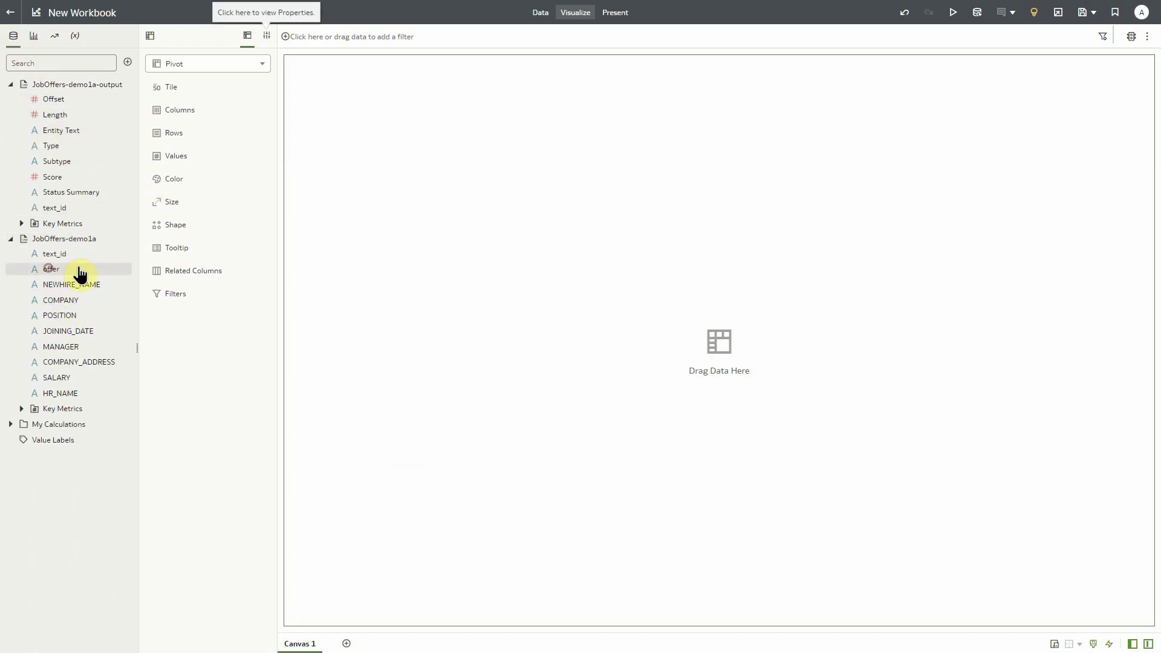
{"action": "left_click_drag", "start_coordinate": [80, 273], "coordinate": [173, 136]}
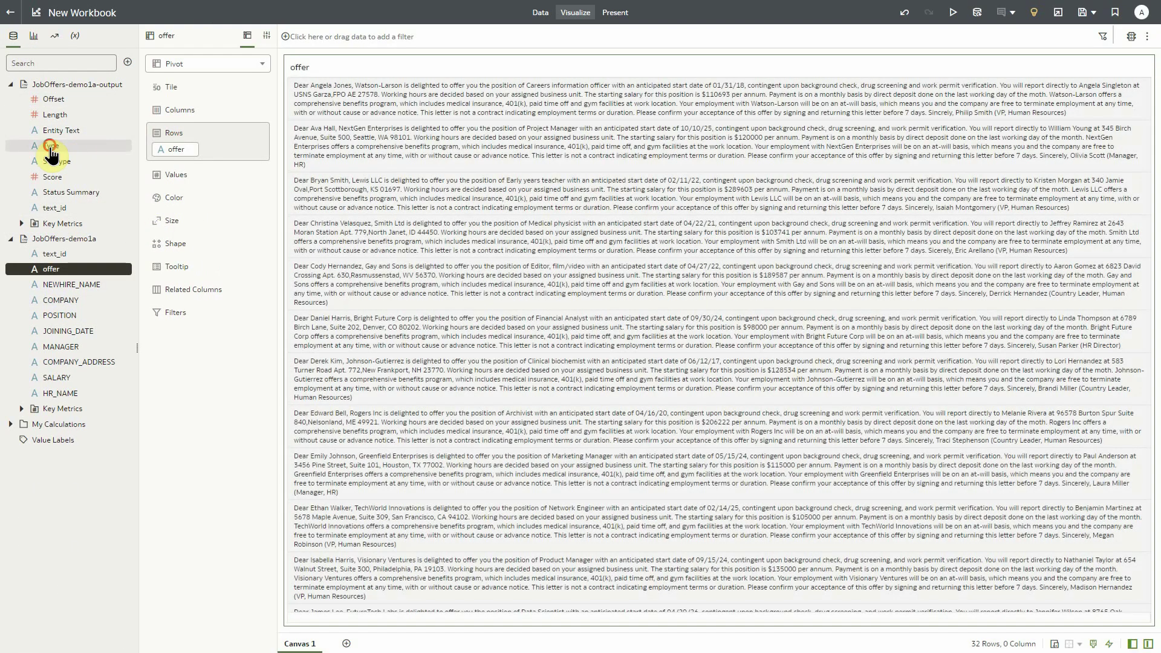
{"action": "left_click_drag", "start_coordinate": [51, 154], "coordinate": [180, 158]}
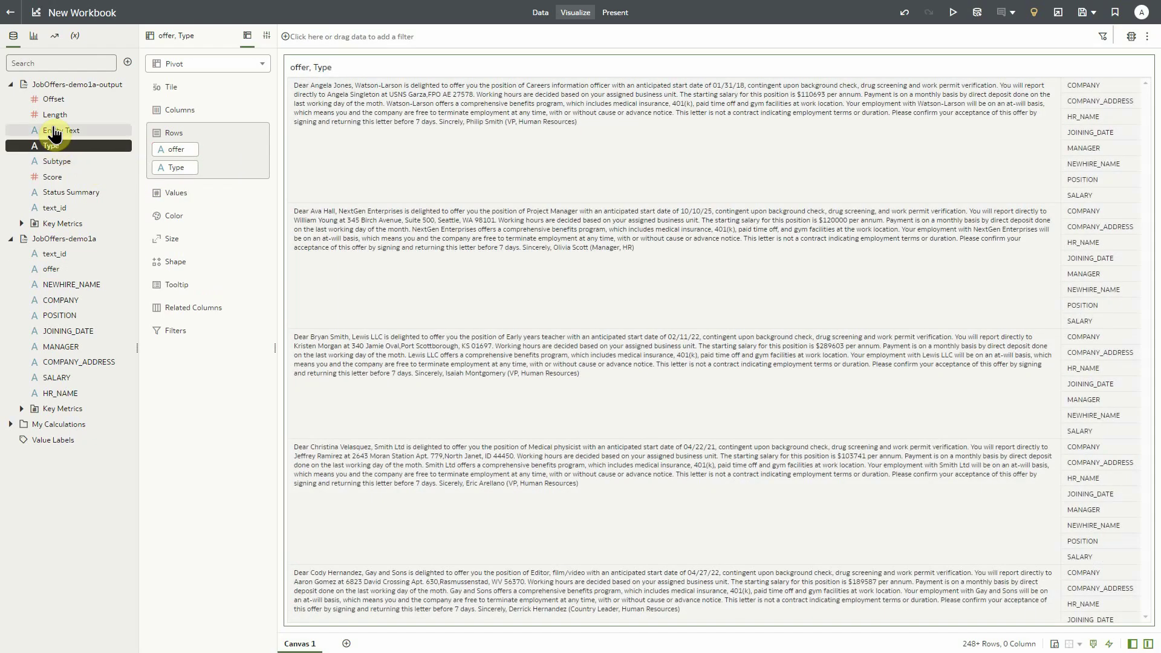
{"action": "mouse_move", "coordinate": [55, 132]}
{"action": "left_mouse_down"}
{"action": "mouse_move", "coordinate": [166, 189]}
{"action": "mouse_move", "coordinate": [179, 181]}
{"action": "left_mouse_up"}
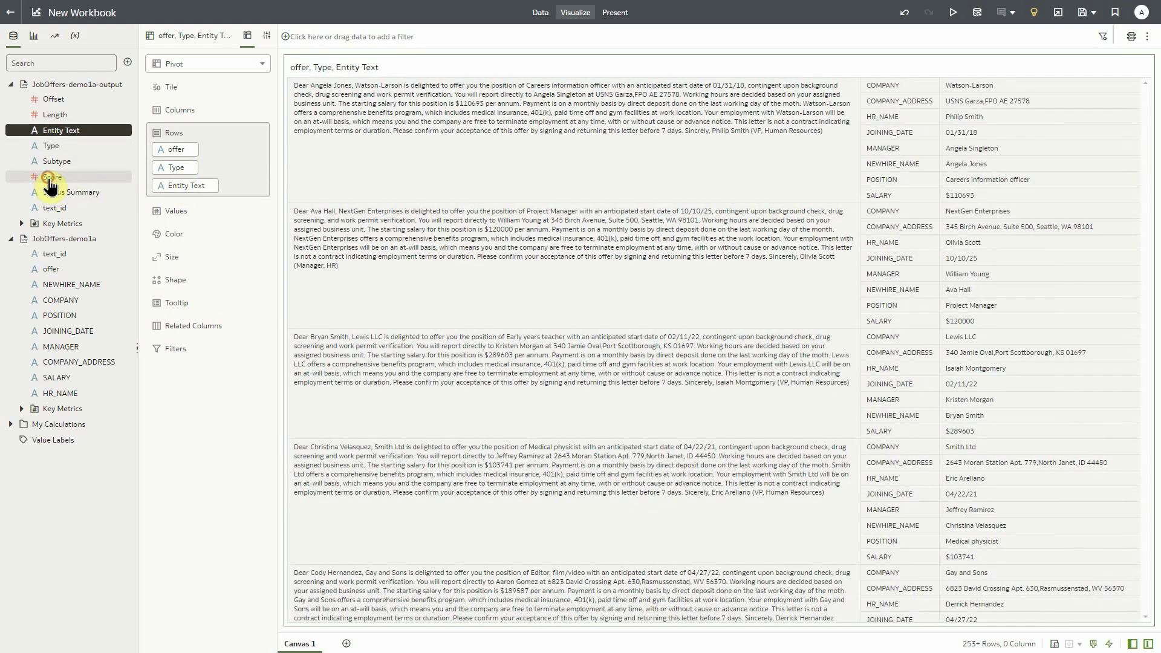
{"action": "left_click_drag", "start_coordinate": [50, 181], "coordinate": [175, 219]}
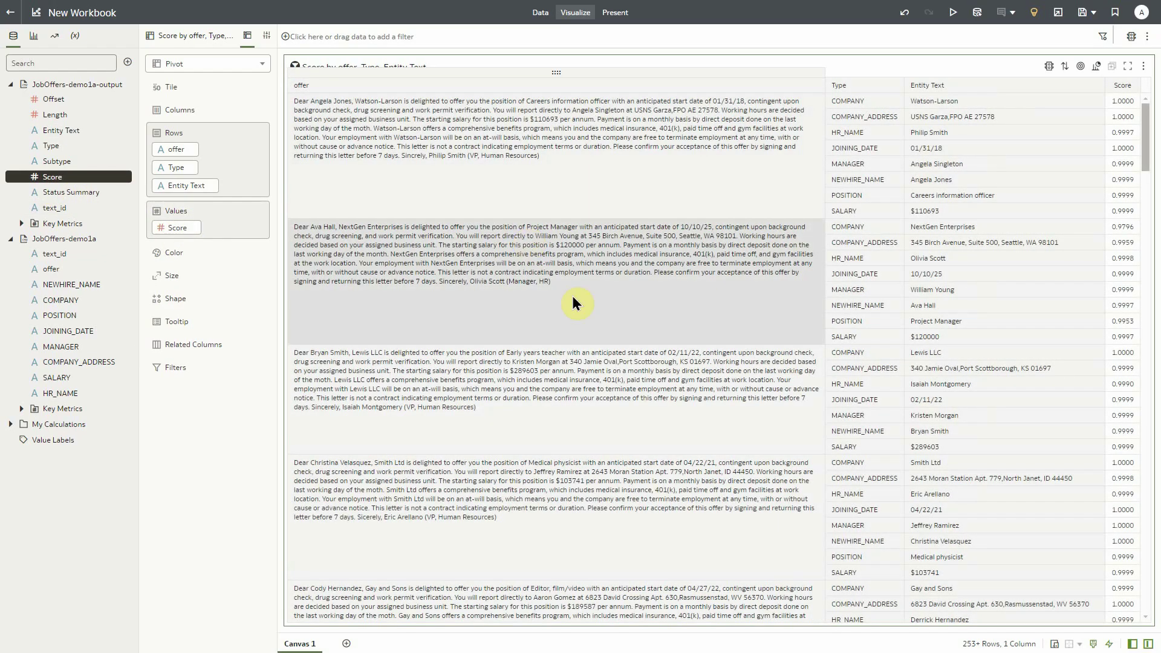
Step: Keep only the NextGen Enterprises offer row in the pivot
{"action": "right_click", "coordinate": [572, 296]}
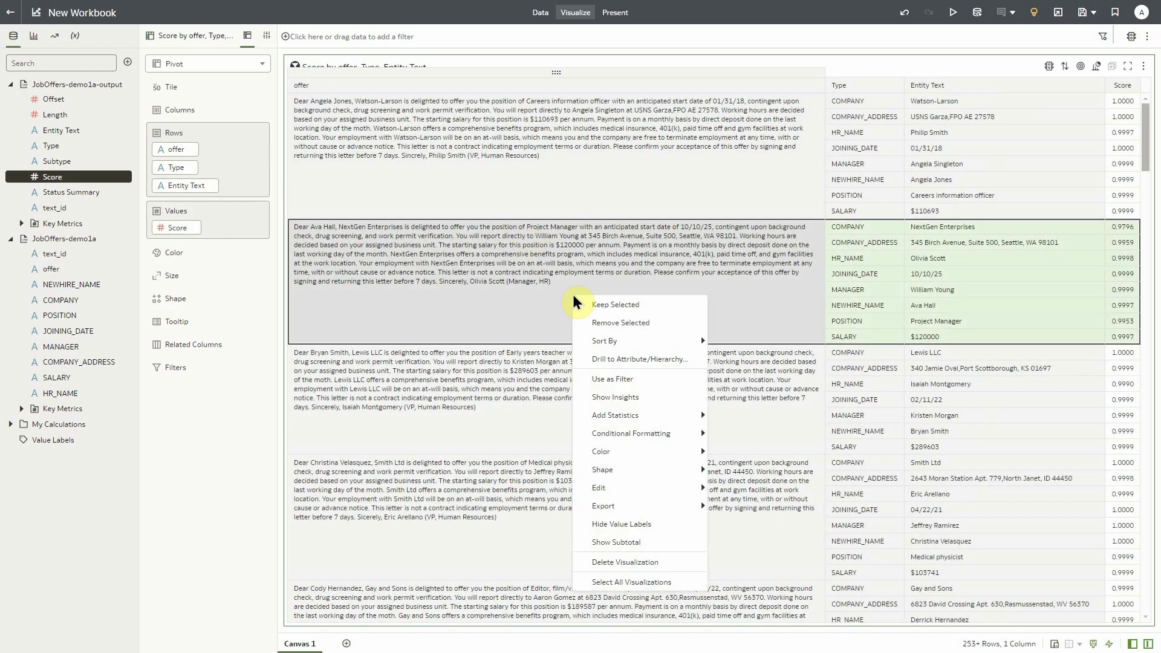
{"action": "left_click", "coordinate": [608, 306]}
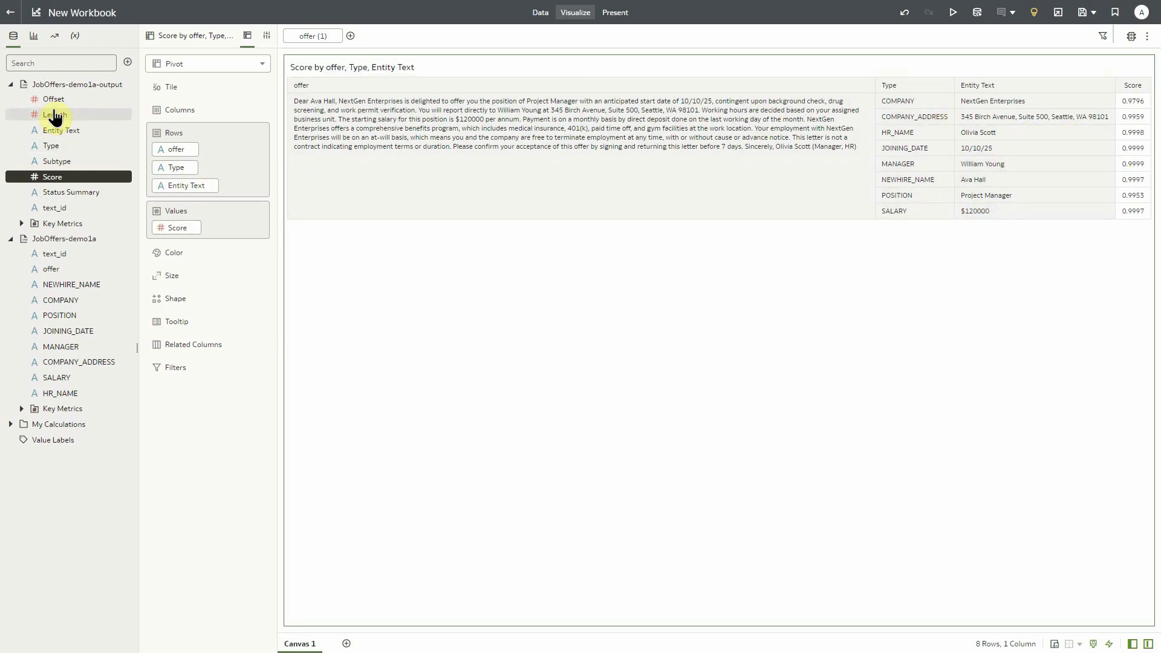
Step: Add the Offset and Length fields to the pivot's Values beside Score
{"action": "left_click", "coordinate": [54, 103]}
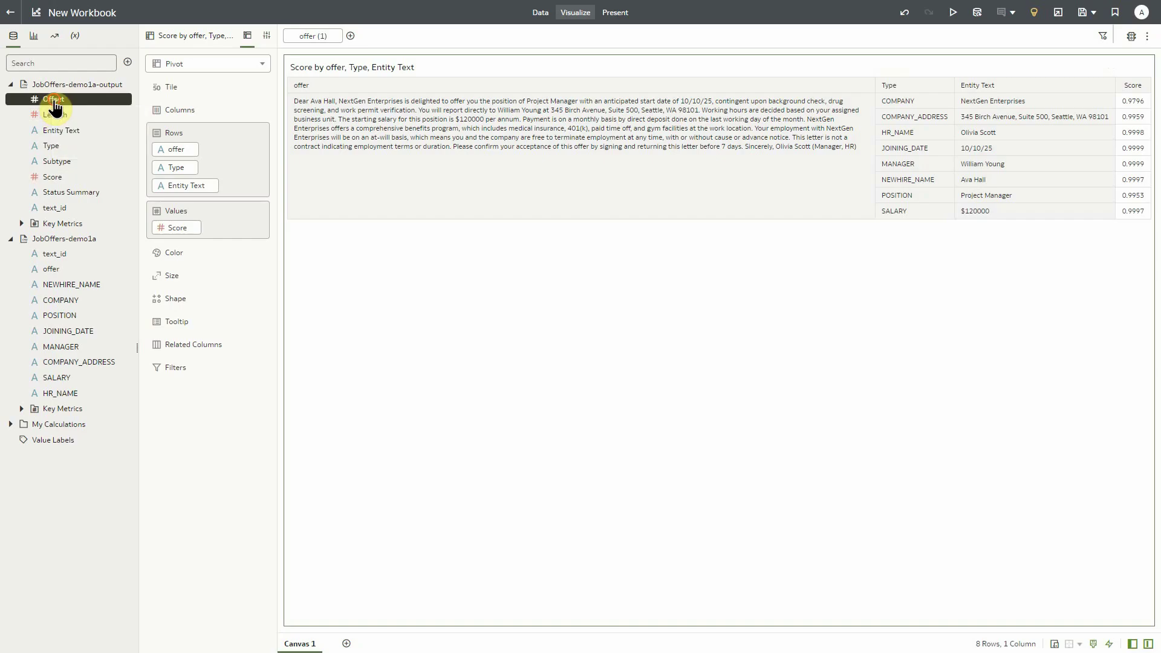
{"action": "left_click_drag", "start_coordinate": [54, 105], "coordinate": [176, 239]}
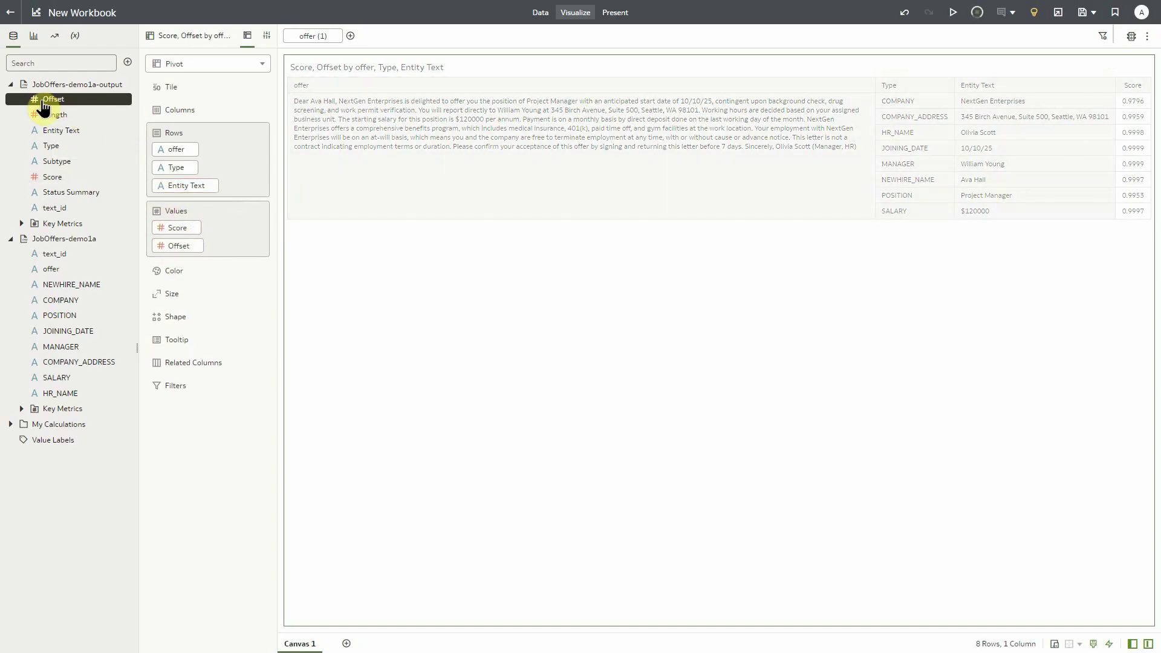
{"action": "left_click_drag", "start_coordinate": [49, 115], "coordinate": [167, 257]}
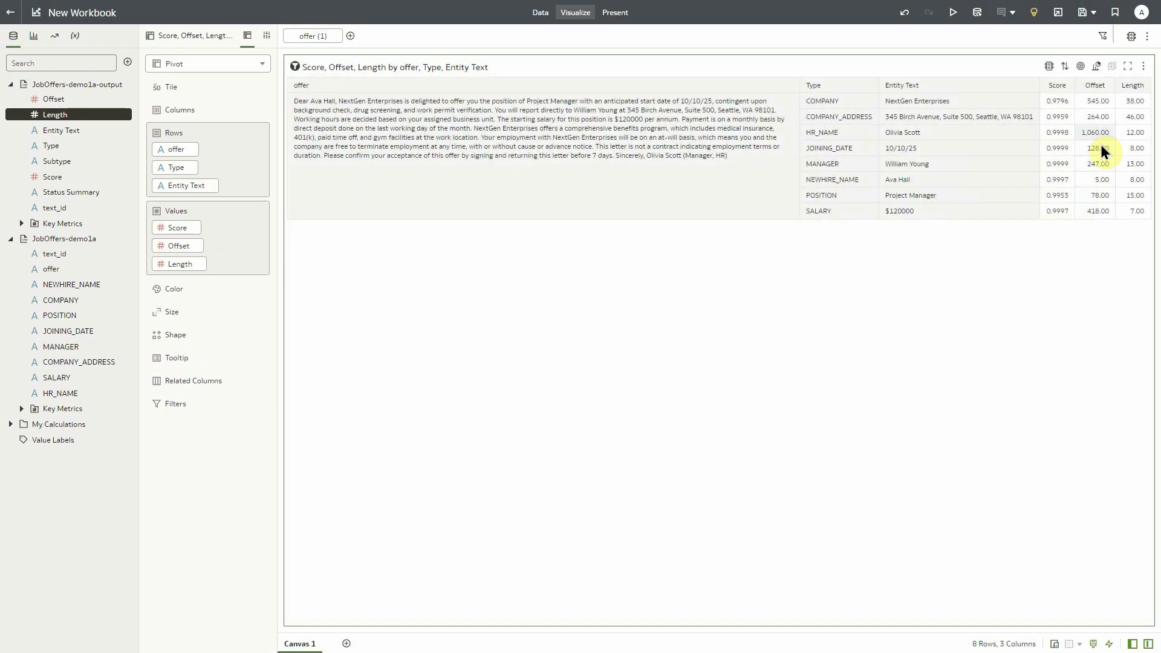